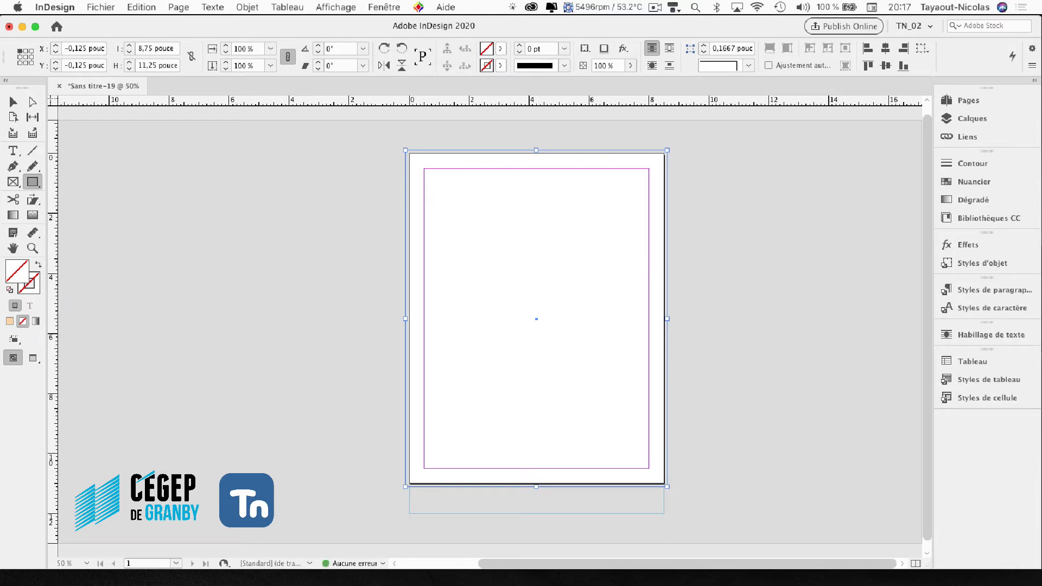
- Fill the page-sized rectangle with the peach colour ffd3b0 and switch to the Selection tool
{"action": "double_click", "coordinate": [18, 271]}
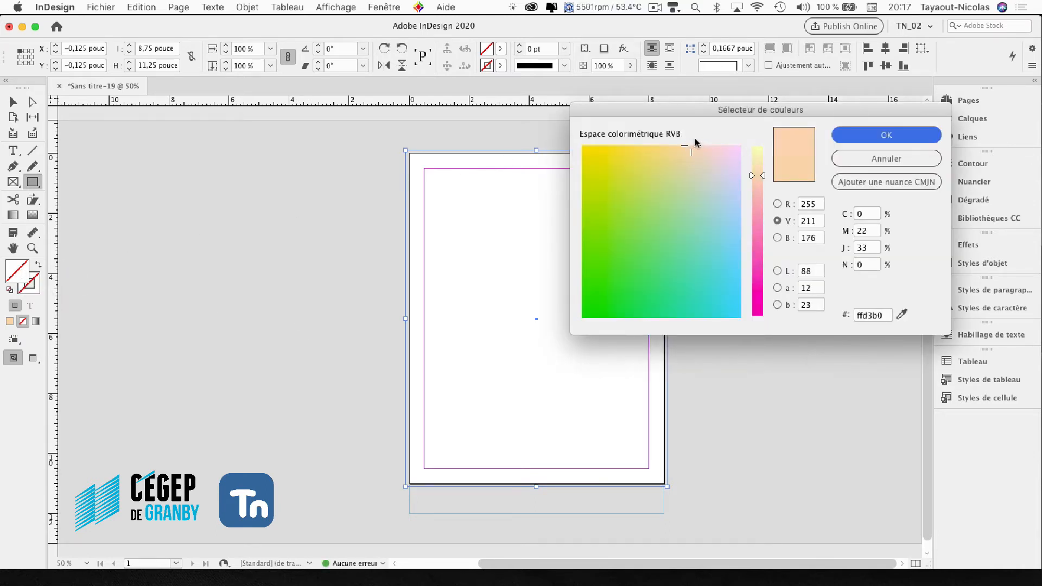
{"action": "left_click", "coordinate": [868, 140]}
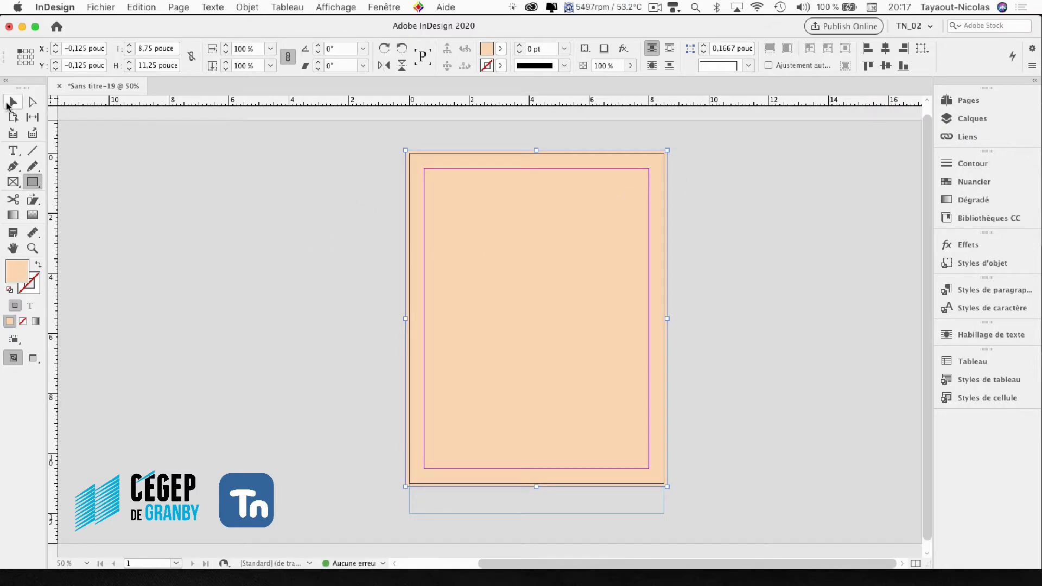
{"action": "left_click", "coordinate": [13, 102]}
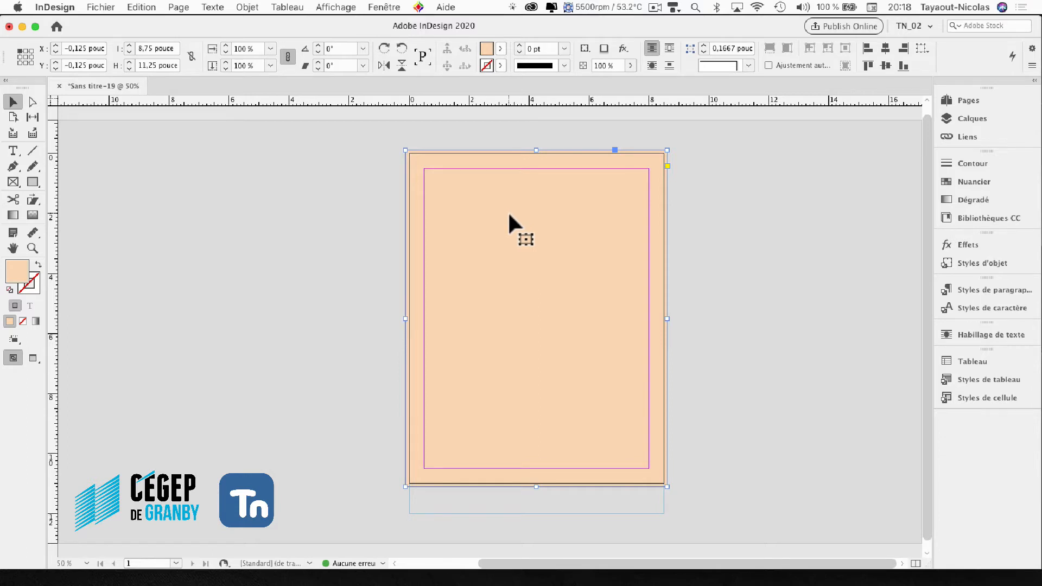
- Change the peach rectangle's content type to image, try text as well, and return it to unassigned
{"action": "left_click", "coordinate": [247, 7]}
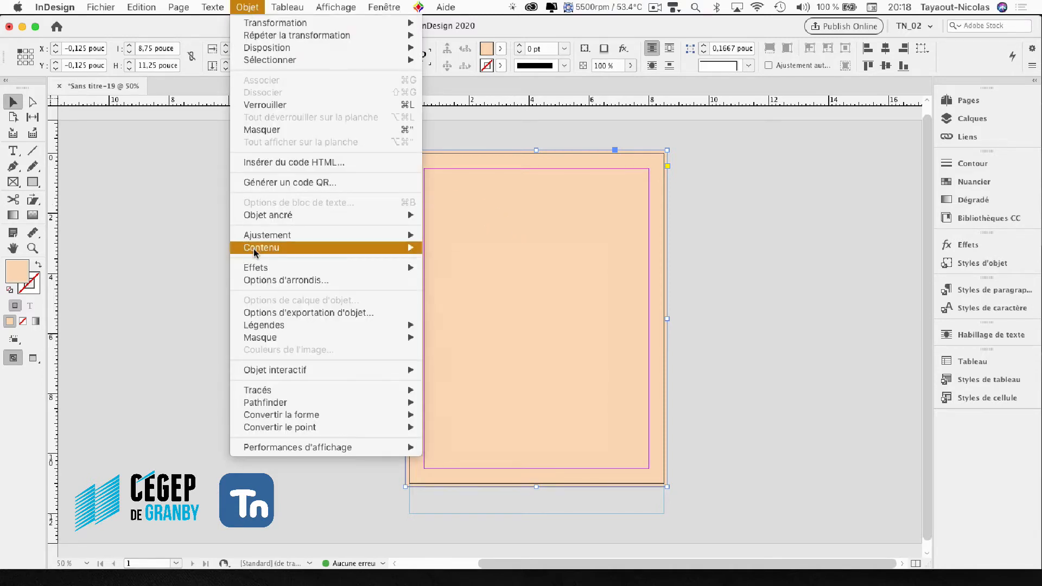
{"action": "mouse_move", "coordinate": [255, 248]}
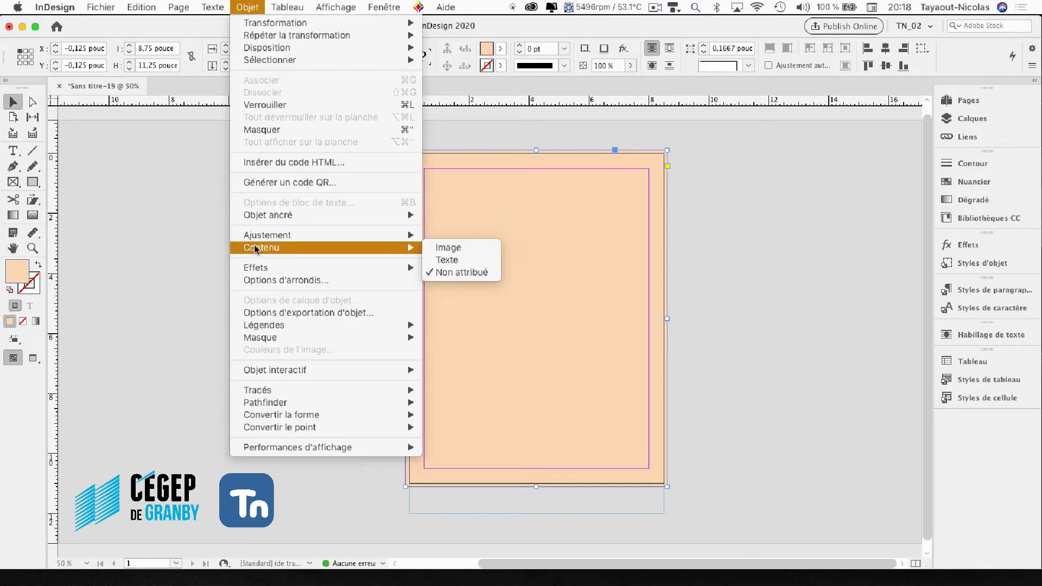
{"action": "left_click", "coordinate": [445, 249]}
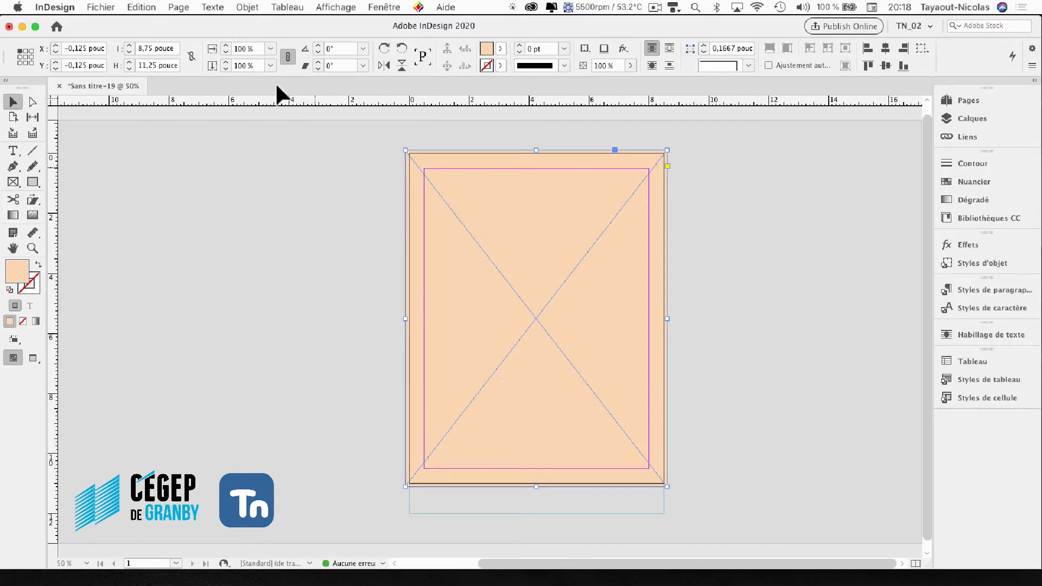
{"action": "left_click", "coordinate": [247, 7]}
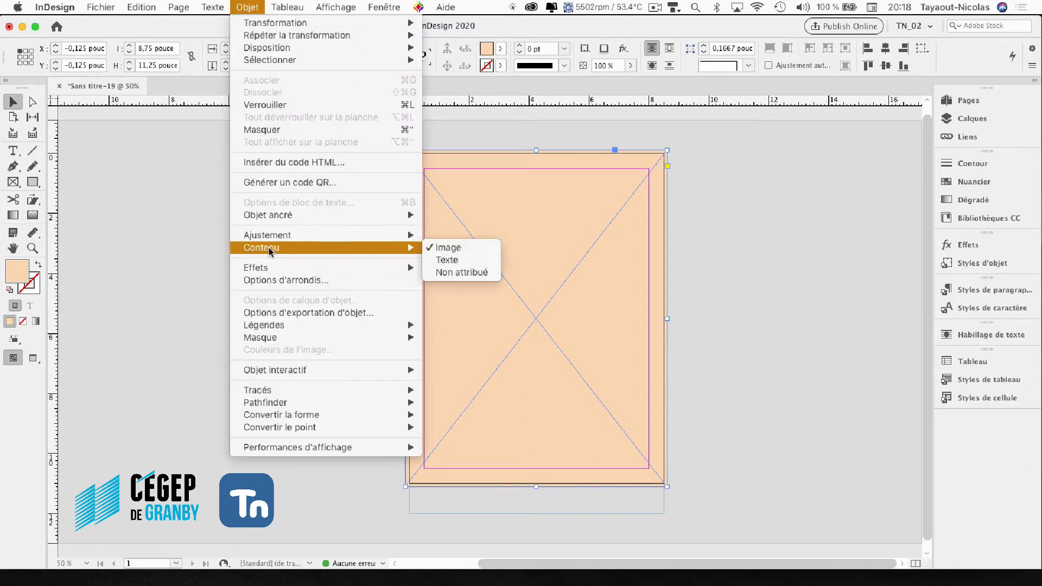
{"action": "left_click", "coordinate": [441, 259]}
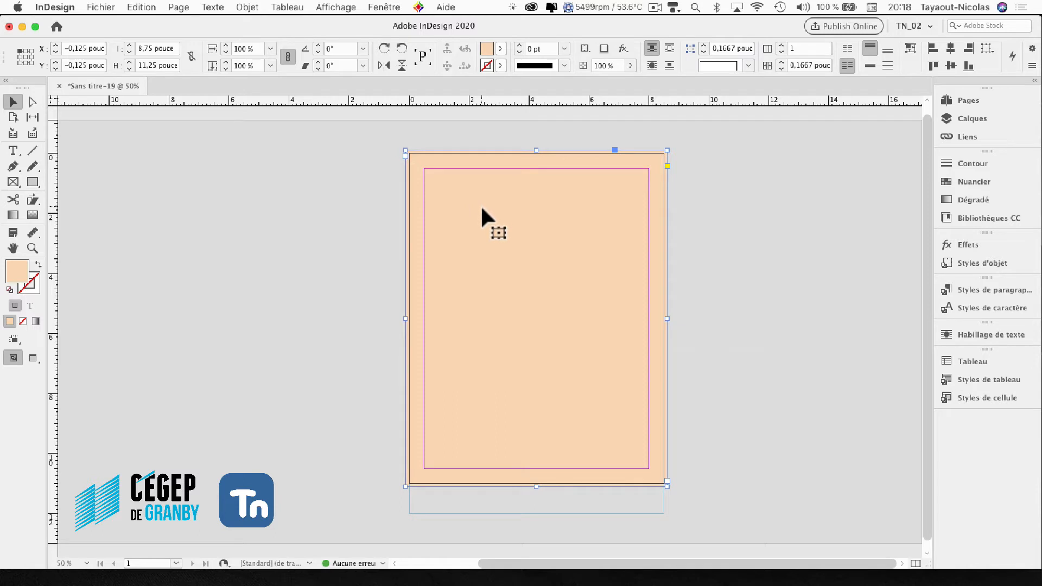
{"action": "left_click", "coordinate": [247, 7]}
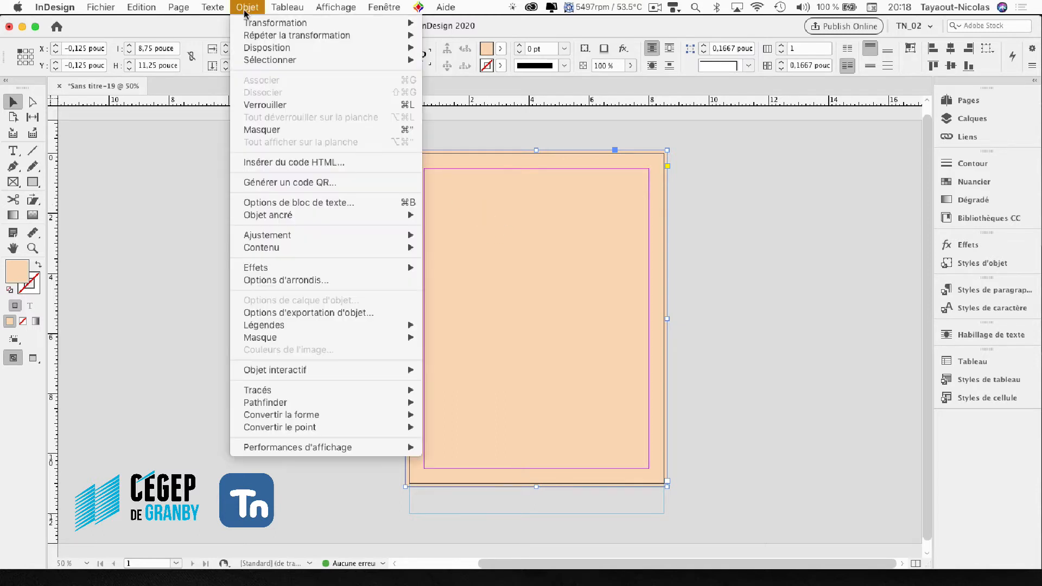
{"action": "mouse_move", "coordinate": [278, 247]}
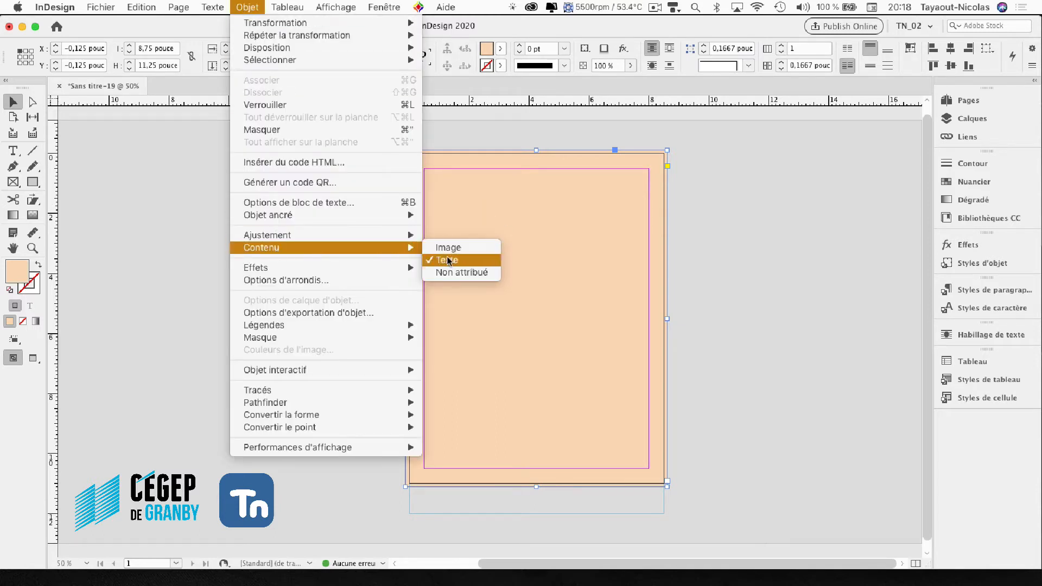
{"action": "left_click", "coordinate": [456, 272]}
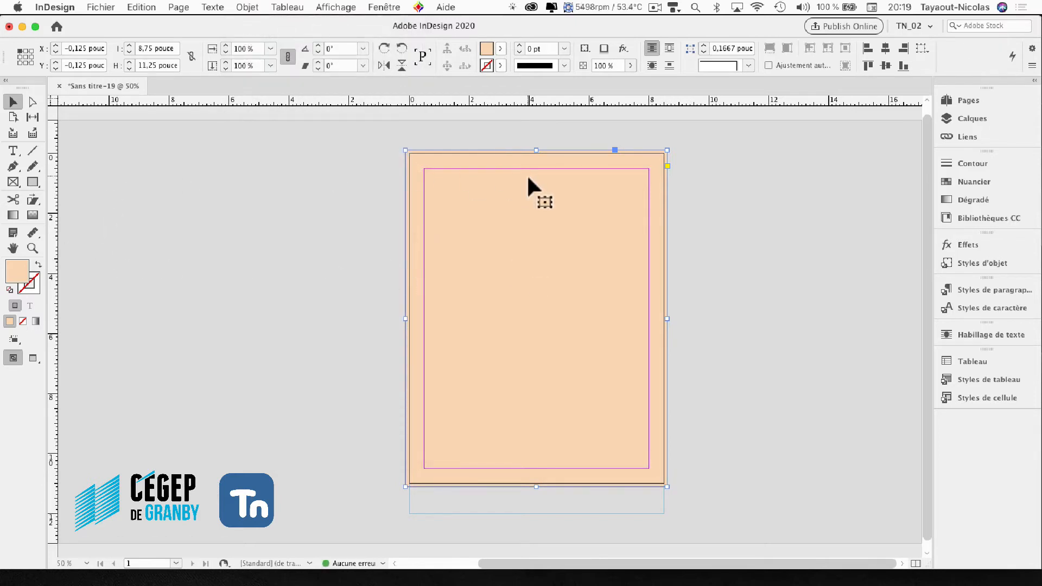
- Try moving the peach rectangle partly off the page and undo the move
{"action": "left_click_drag", "start_coordinate": [518, 200], "coordinate": [465, 208]}
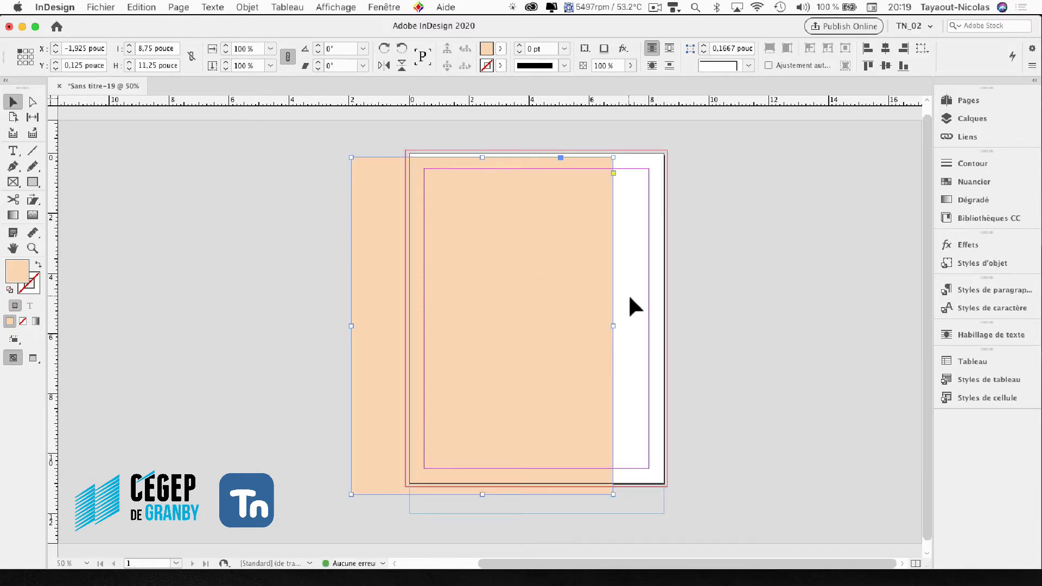
{"action": "key", "text": "super+z"}
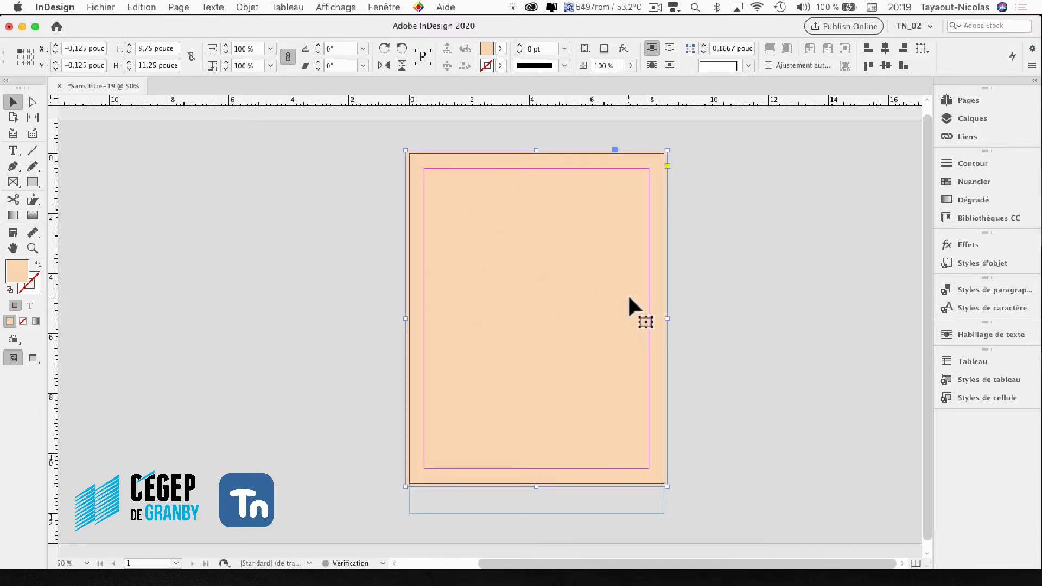
- Lock the peach background rectangle, unlock it on the page, and lock it again
{"action": "left_click", "coordinate": [252, 7]}
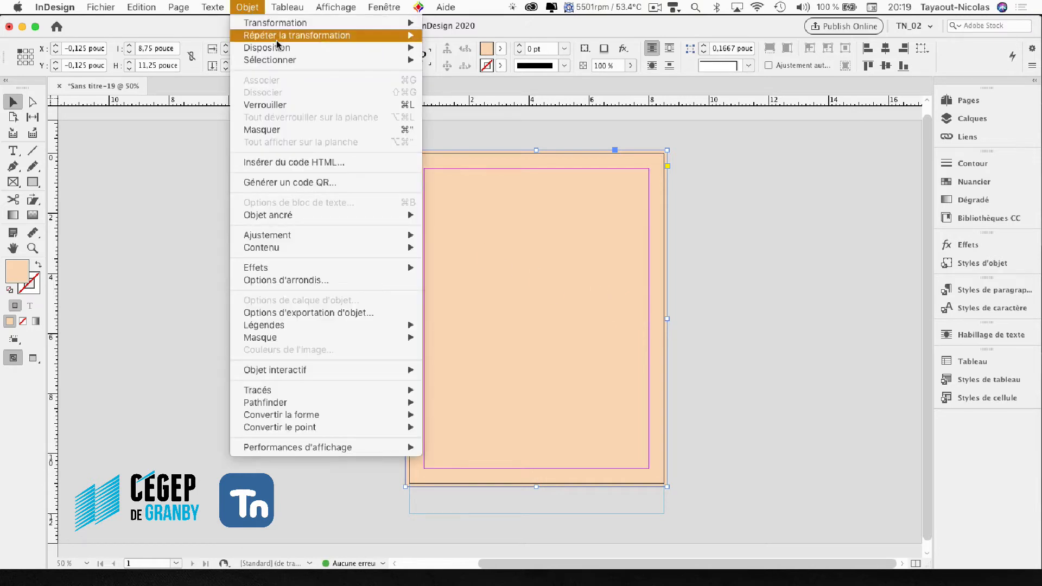
{"action": "left_click", "coordinate": [266, 106]}
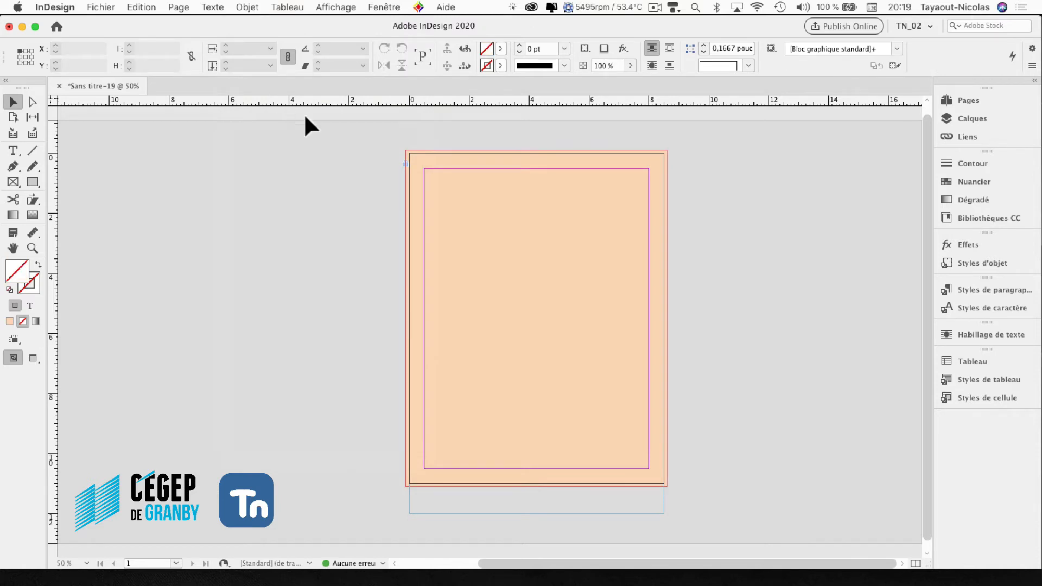
{"action": "left_click", "coordinate": [405, 161]}
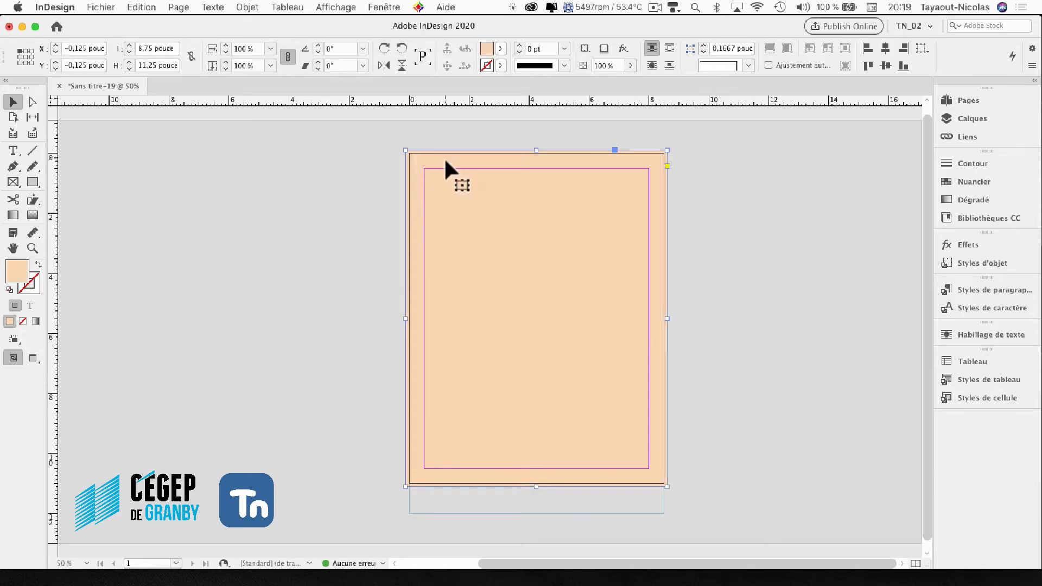
{"action": "left_click", "coordinate": [248, 7]}
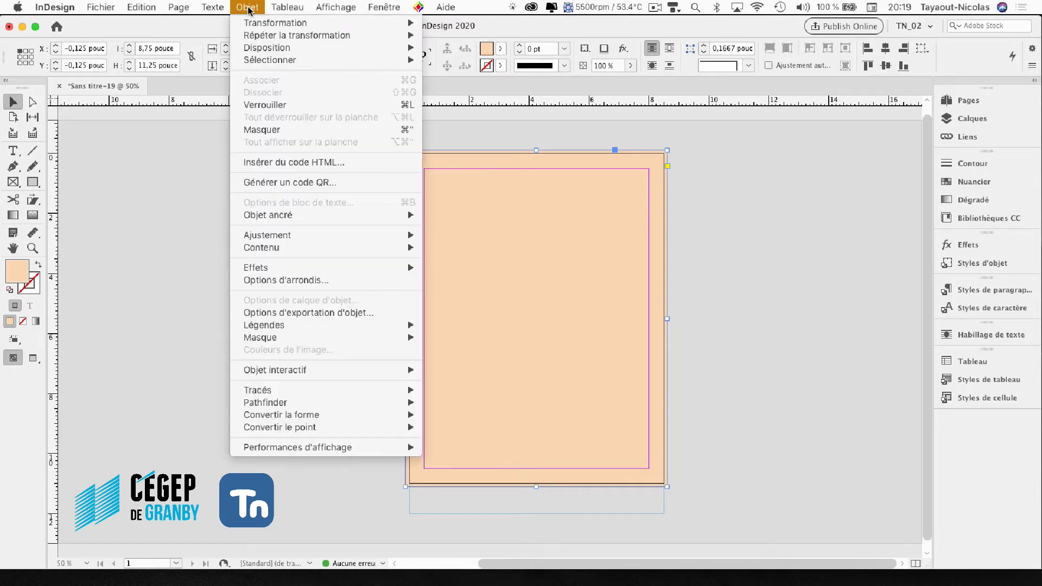
{"action": "left_click", "coordinate": [265, 105]}
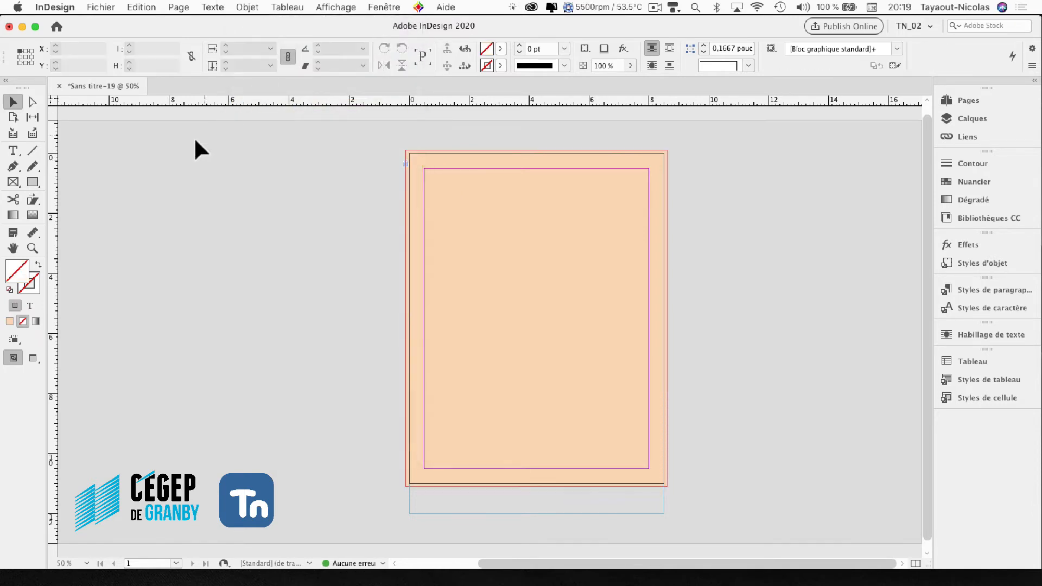
- Draw a square graphic frame about 3.85 inches wide in the upper part of the page with the Rectangle Frame tool
{"action": "left_click", "coordinate": [12, 183]}
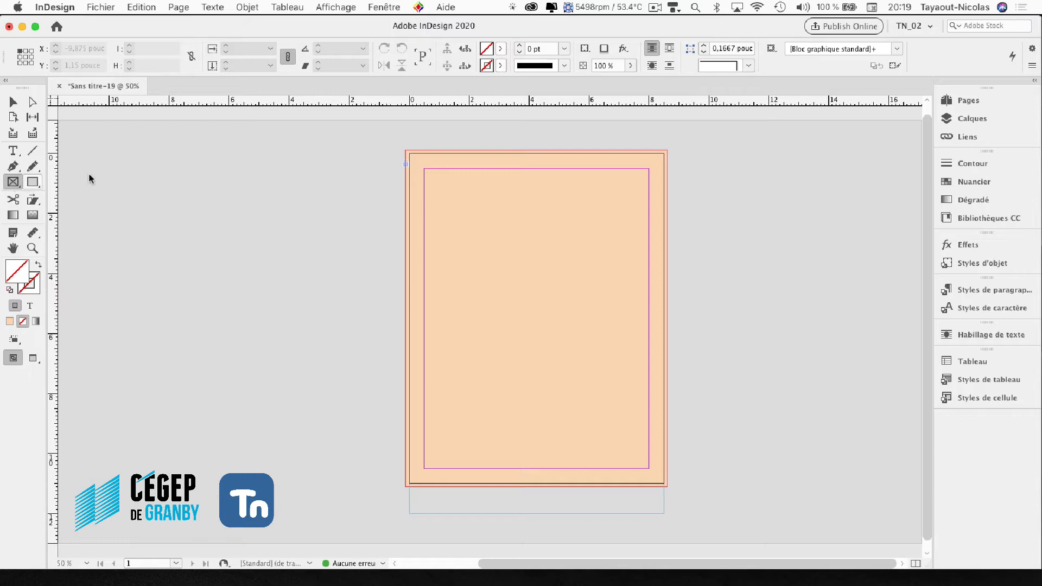
{"action": "left_click", "coordinate": [11, 183]}
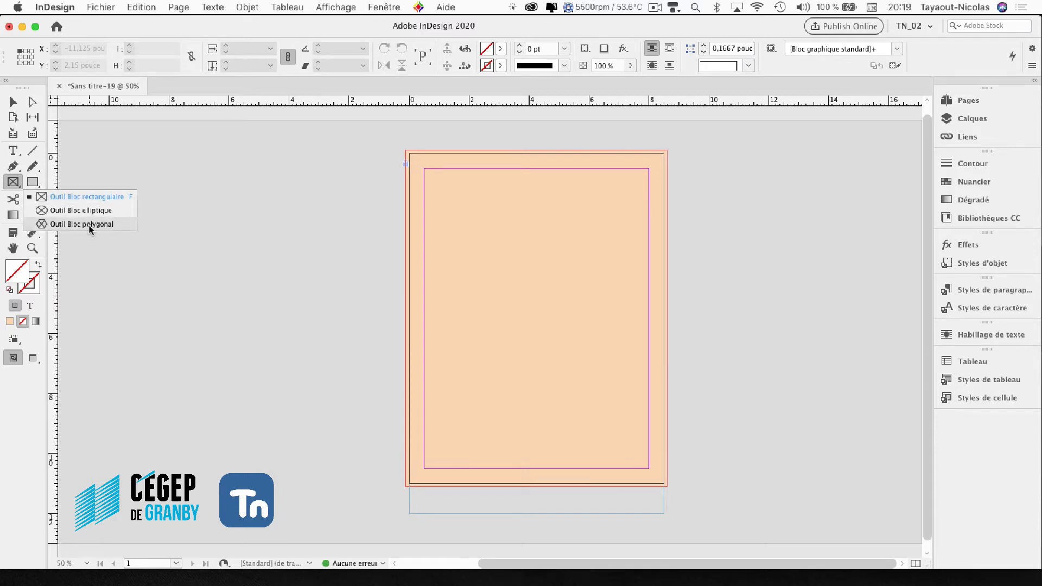
{"action": "left_click", "coordinate": [80, 197]}
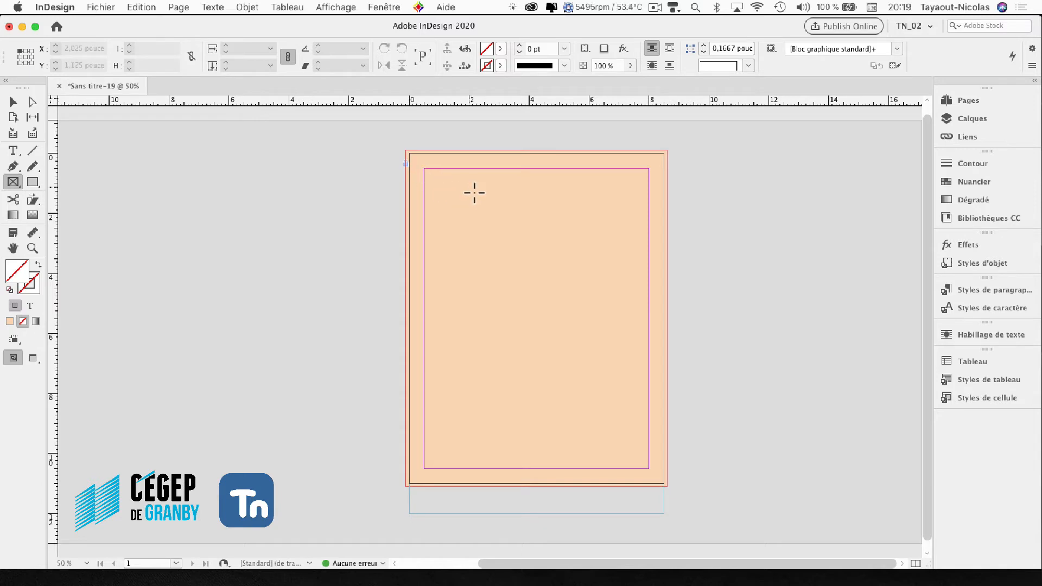
{"action": "left_click_drag", "start_coordinate": [457, 206], "coordinate": [630, 322]}
{"action": "key", "text": "shift"}
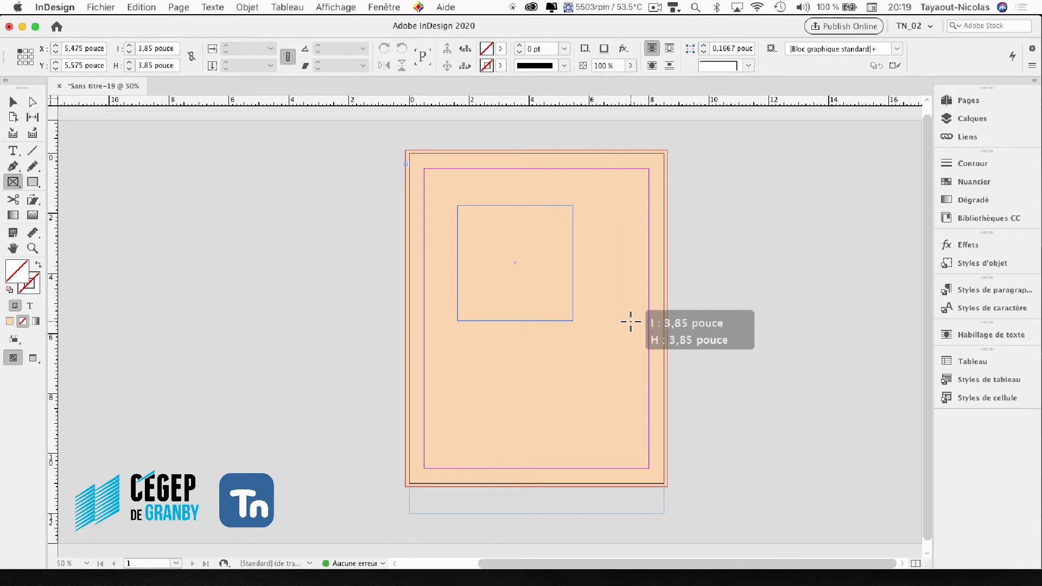
{"action": "left_click_drag", "start_coordinate": [631, 322], "coordinate": [631, 322]}
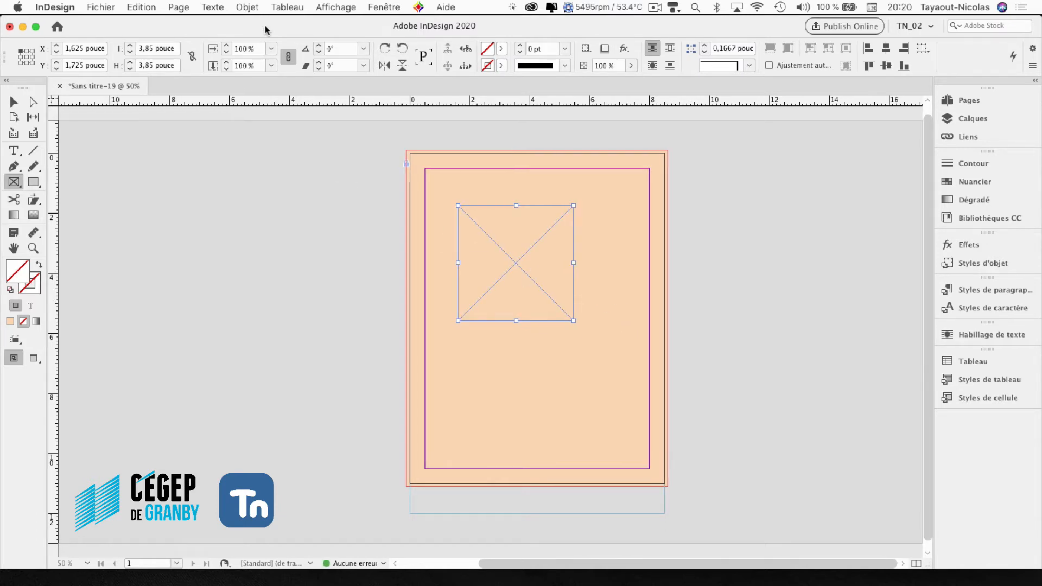
{"action": "key", "text": "v"}
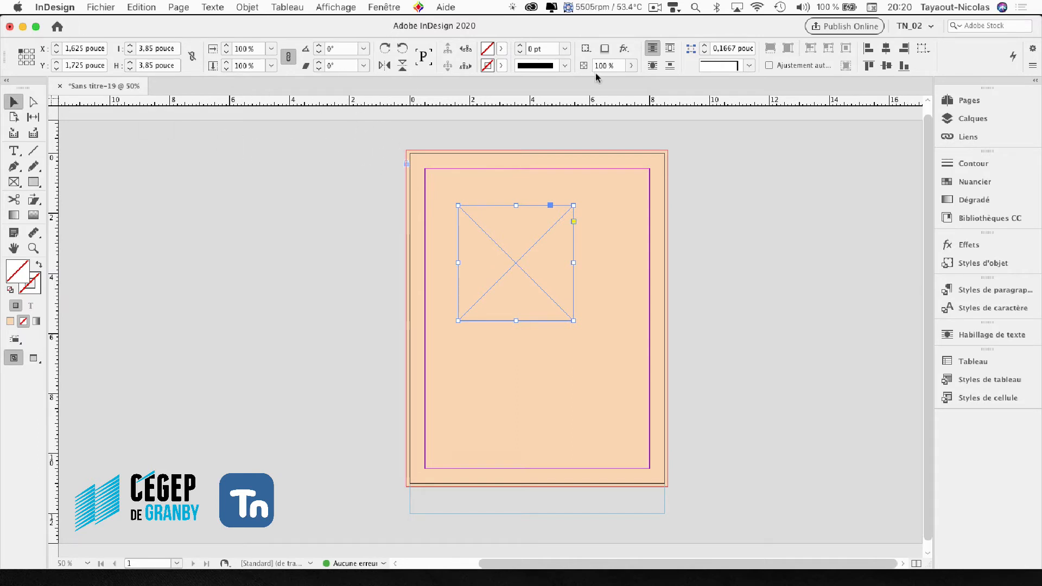
- Hide the object control bar and show it again
{"action": "left_click", "coordinate": [382, 8]}
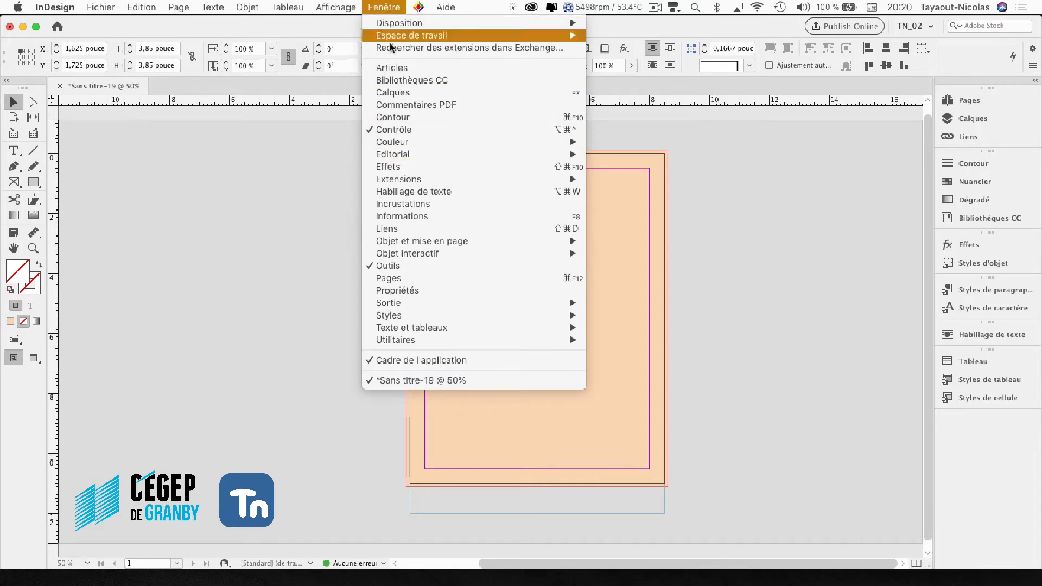
{"action": "left_click", "coordinate": [379, 131]}
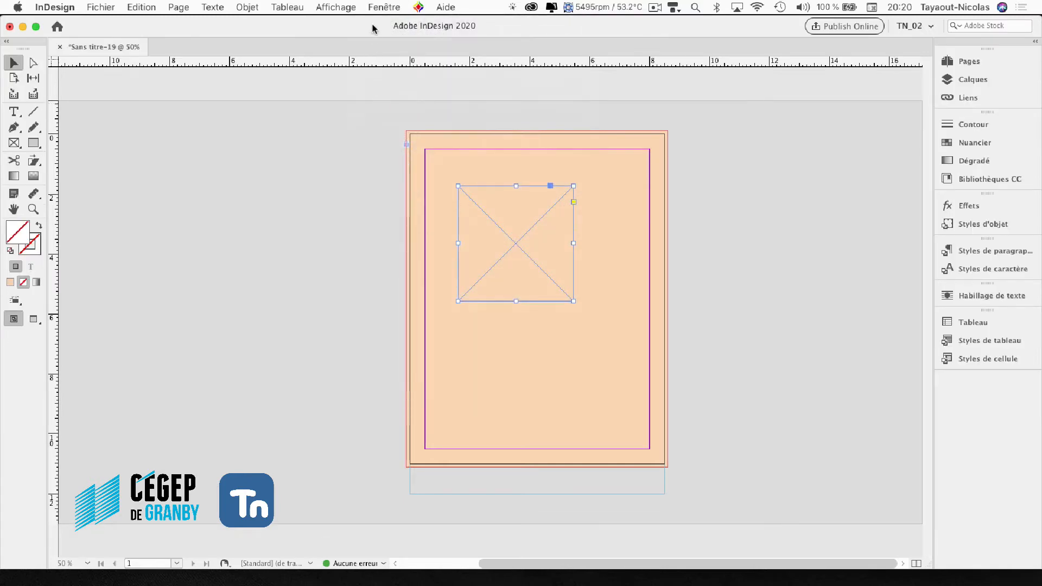
{"action": "left_click", "coordinate": [384, 8]}
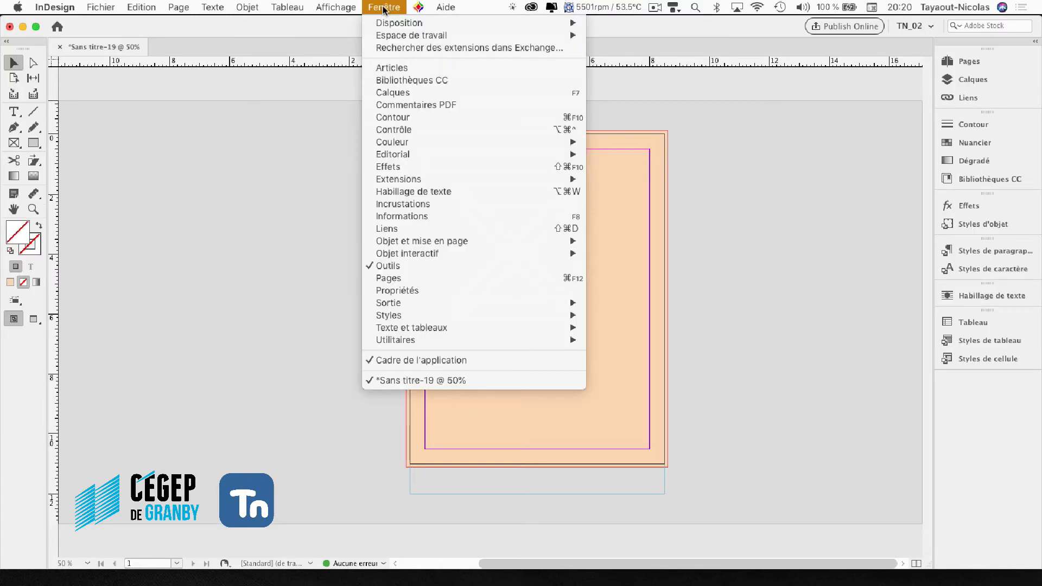
{"action": "left_click", "coordinate": [390, 129]}
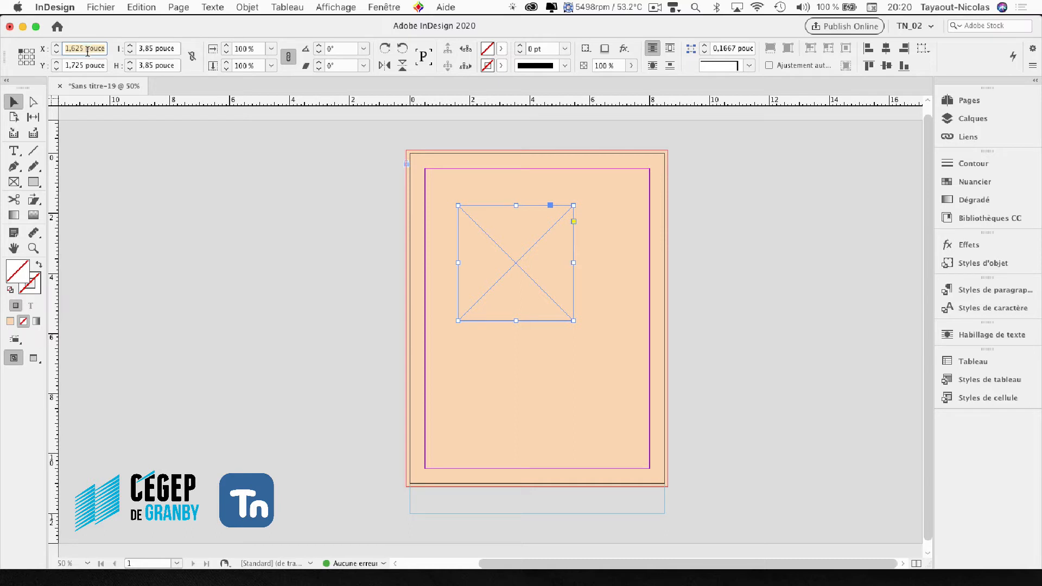
- Position the graphic frame at X 0 and Y 0, and set its size to 7.5 inches wide by 5 inches high
{"action": "type", "text": "0"}
{"action": "key", "text": "Tab"}
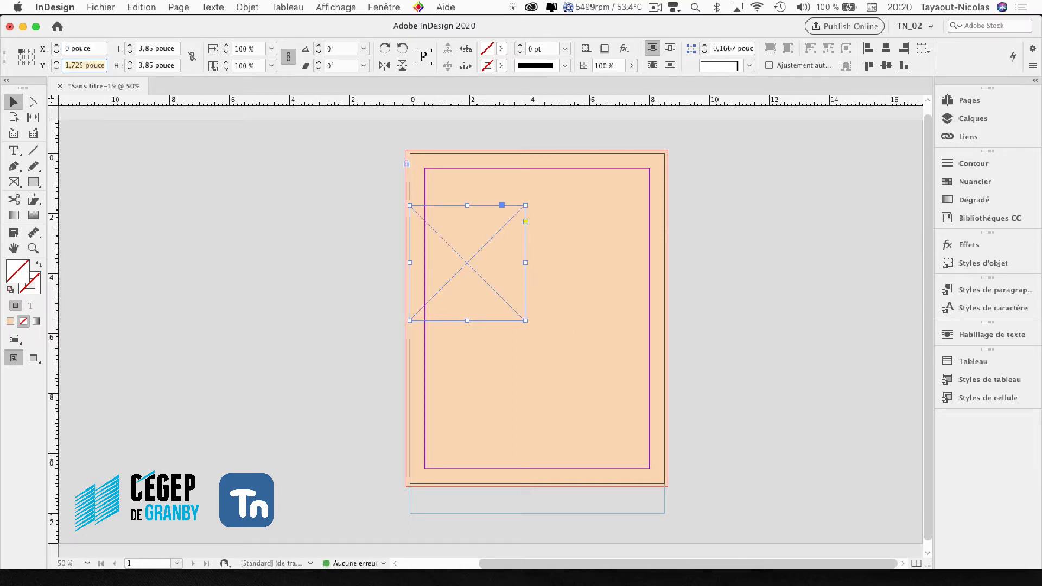
{"action": "type", "text": "0"}
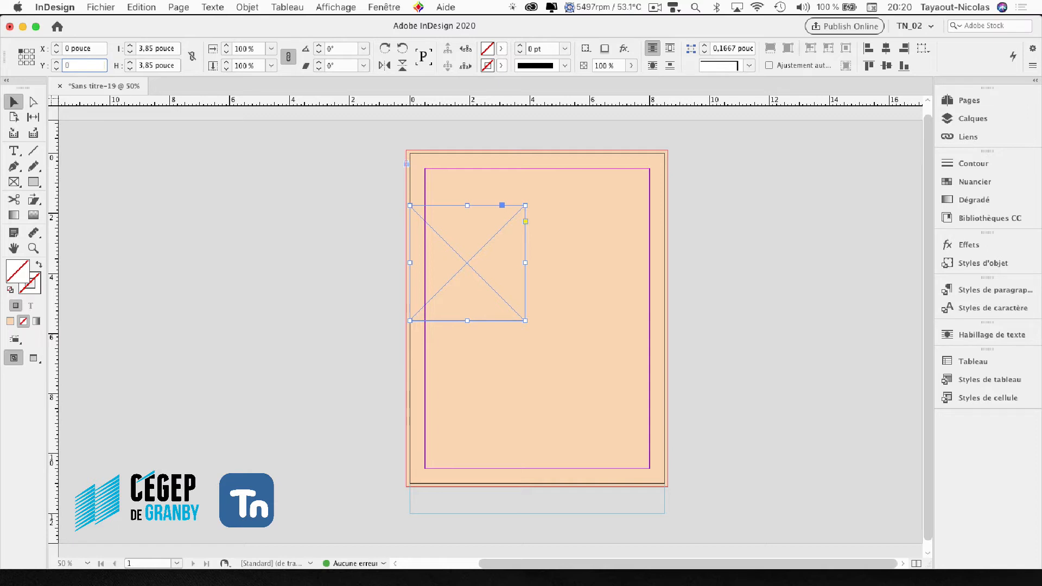
{"action": "key", "text": "Tab"}
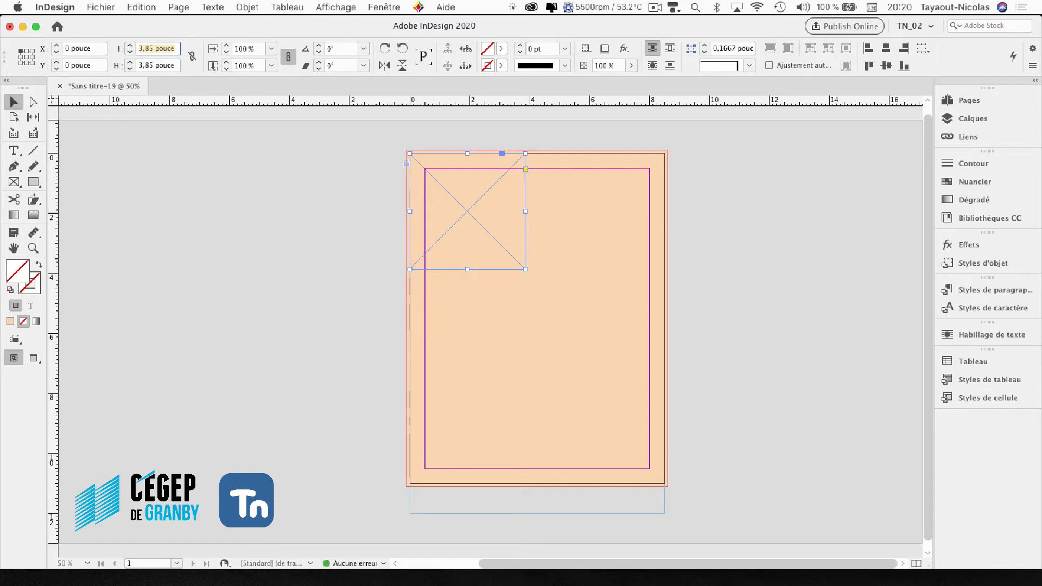
{"action": "type", "text": "7,5"}
{"action": "key", "text": "Tab"}
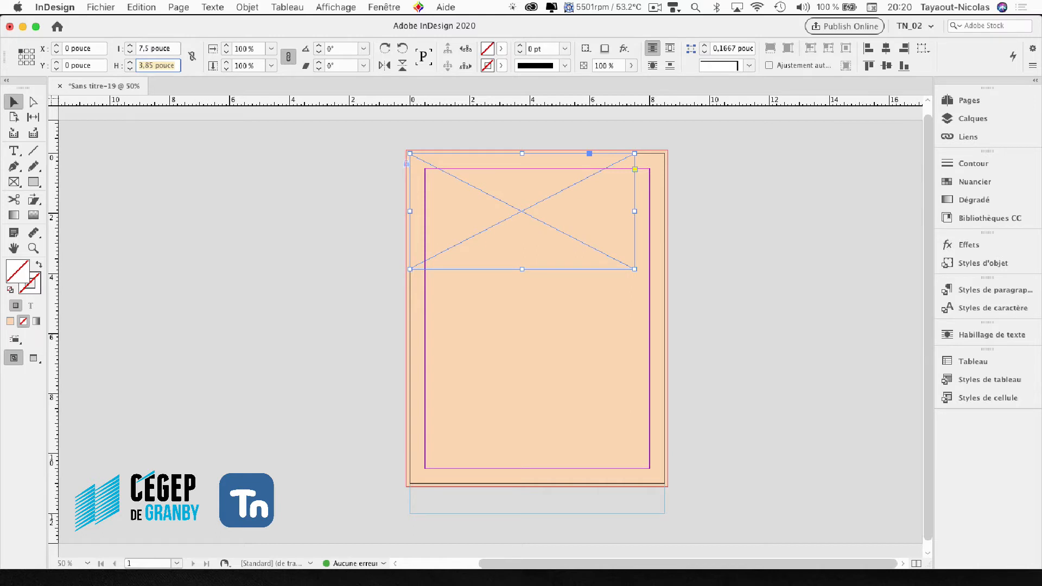
{"action": "type", "text": "5"}
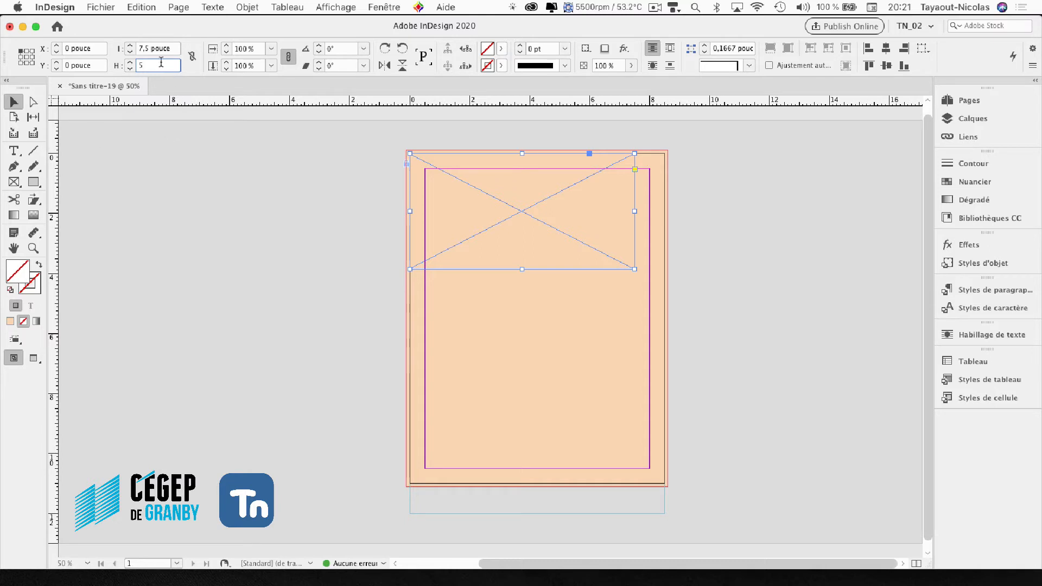
{"action": "key", "text": "Return"}
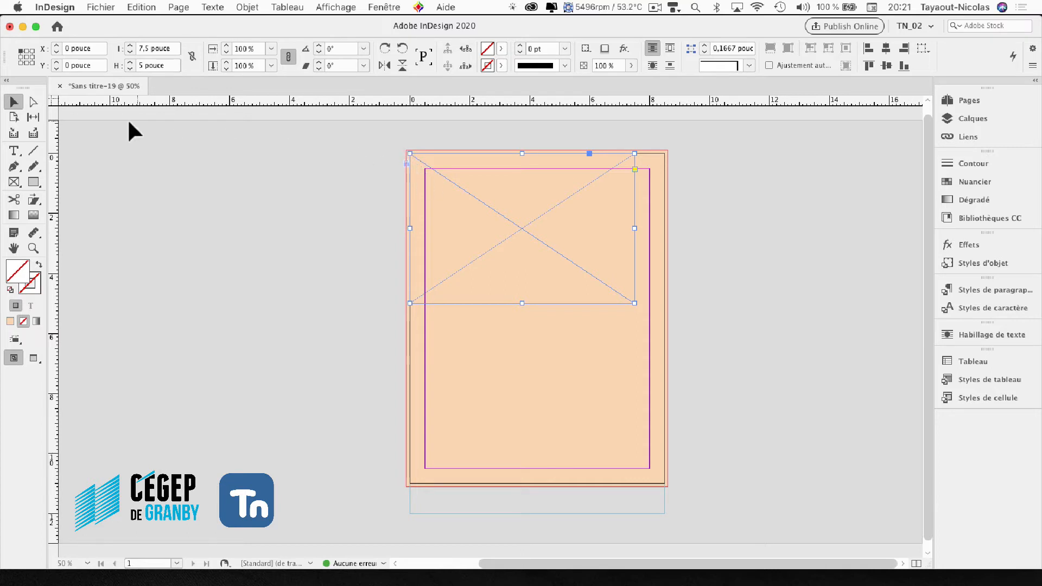
- Move the graphic frame to X 0.5 and Y 0.5 inches so it sits at the page margins
{"action": "left_click", "coordinate": [90, 49]}
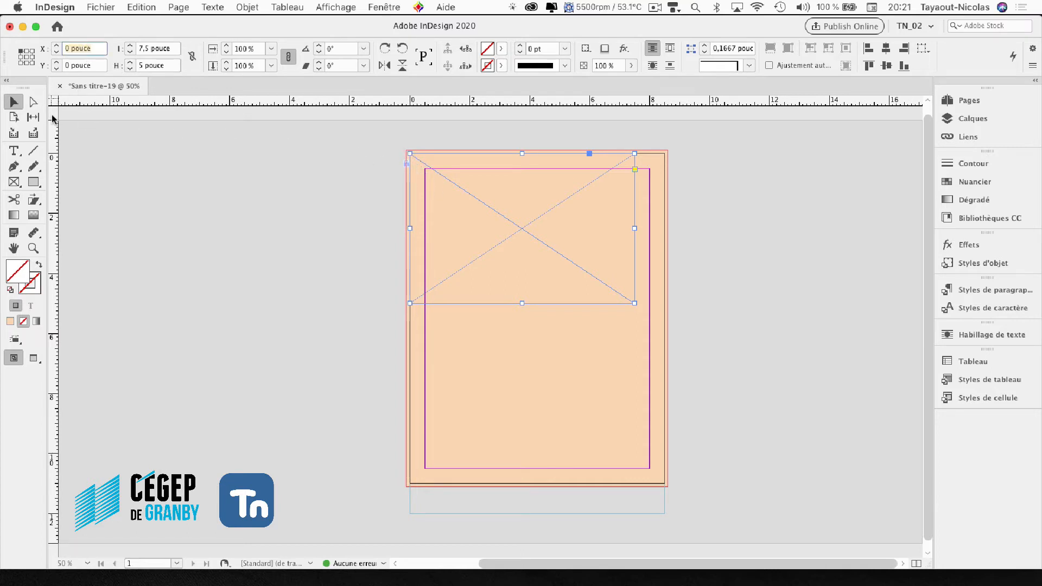
{"action": "type", "text": "0,5"}
{"action": "key", "text": "Tab"}
{"action": "type", "text": "0,"}
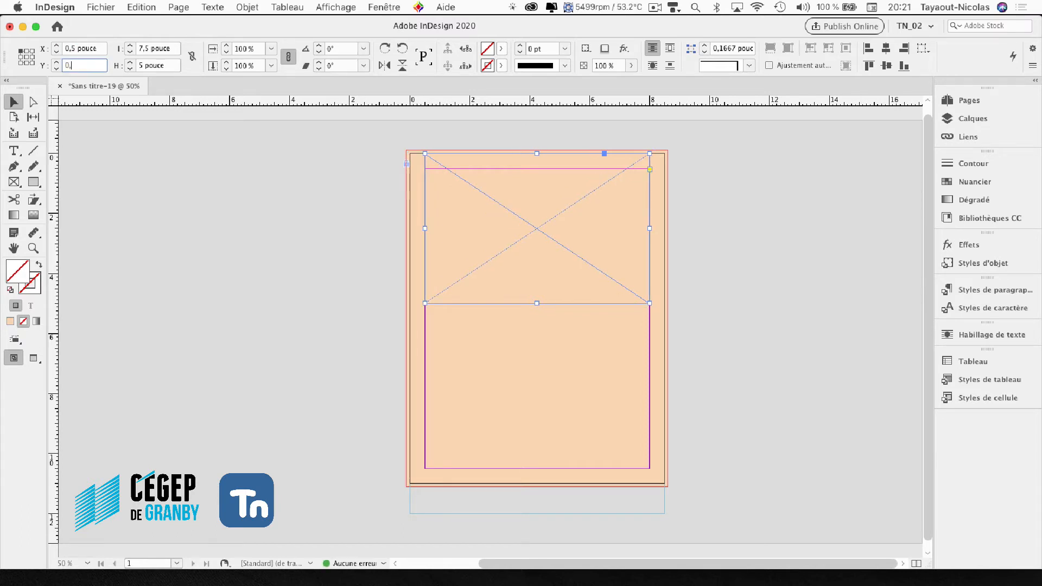
{"action": "type", "text": "5"}
{"action": "key", "text": "Return"}
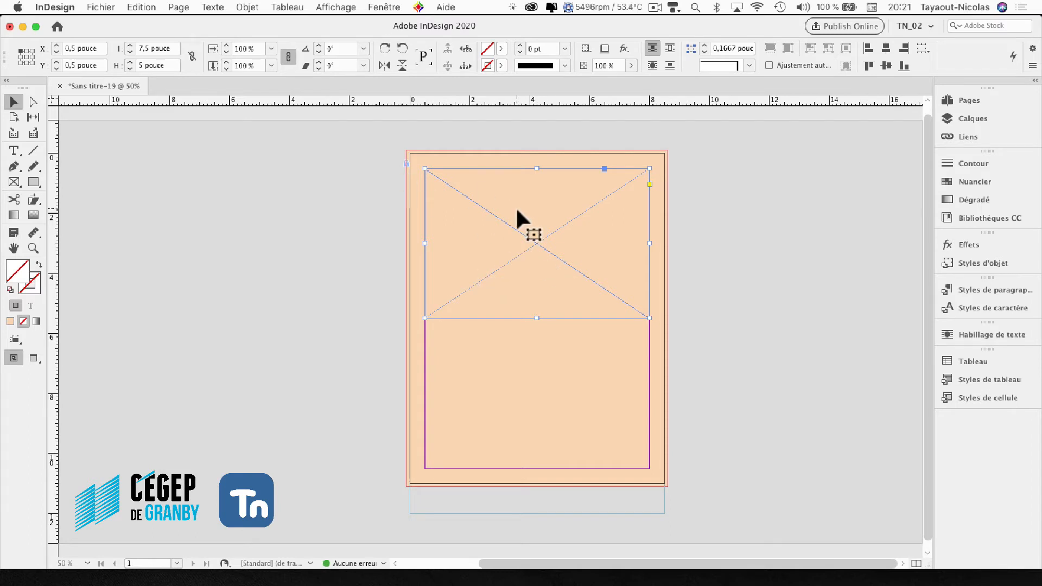
- Import IMG_2714.jpg into the selected graphic frame, with import options shown and replacement of the selected item enabled
{"action": "left_click", "coordinate": [98, 7]}
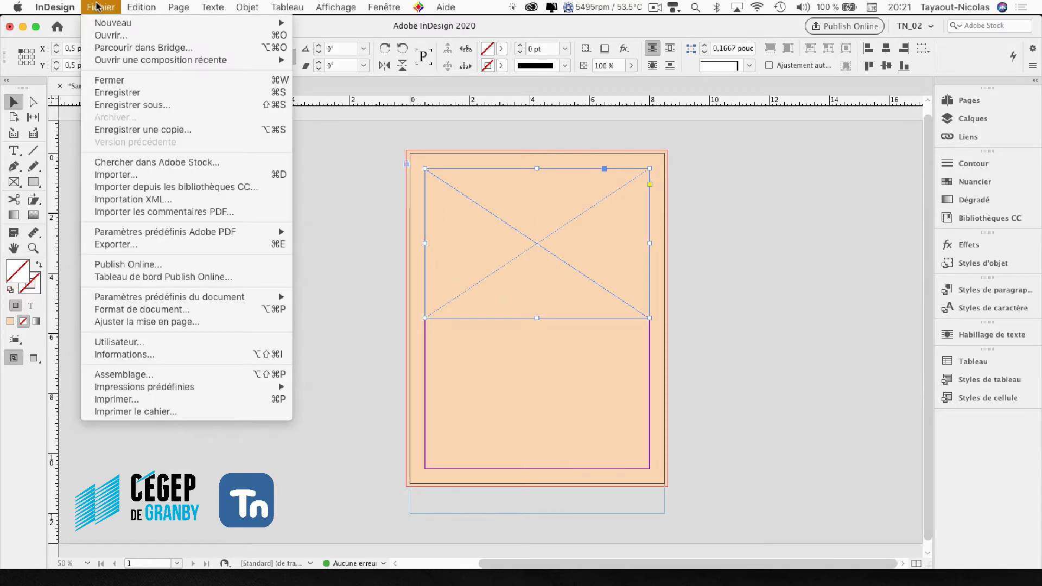
{"action": "left_click", "coordinate": [105, 175]}
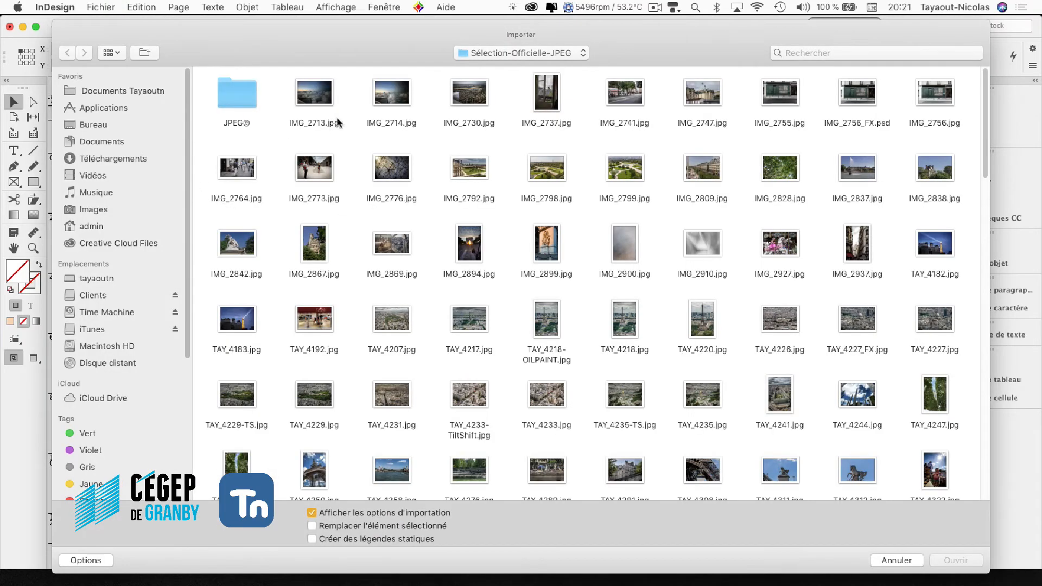
{"action": "left_click", "coordinate": [384, 93]}
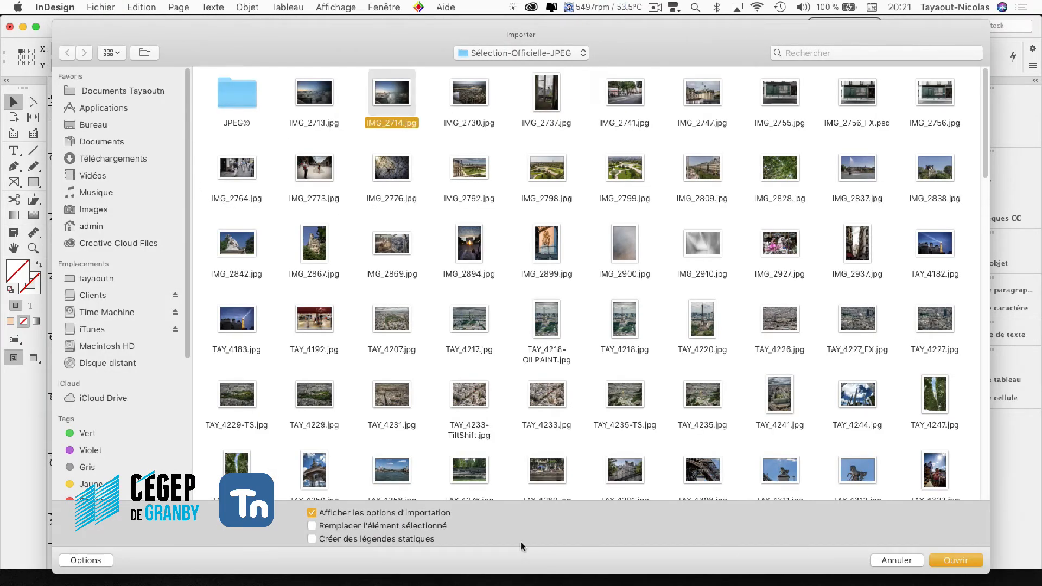
{"action": "left_click", "coordinate": [312, 527]}
{"action": "left_click", "coordinate": [945, 556]}
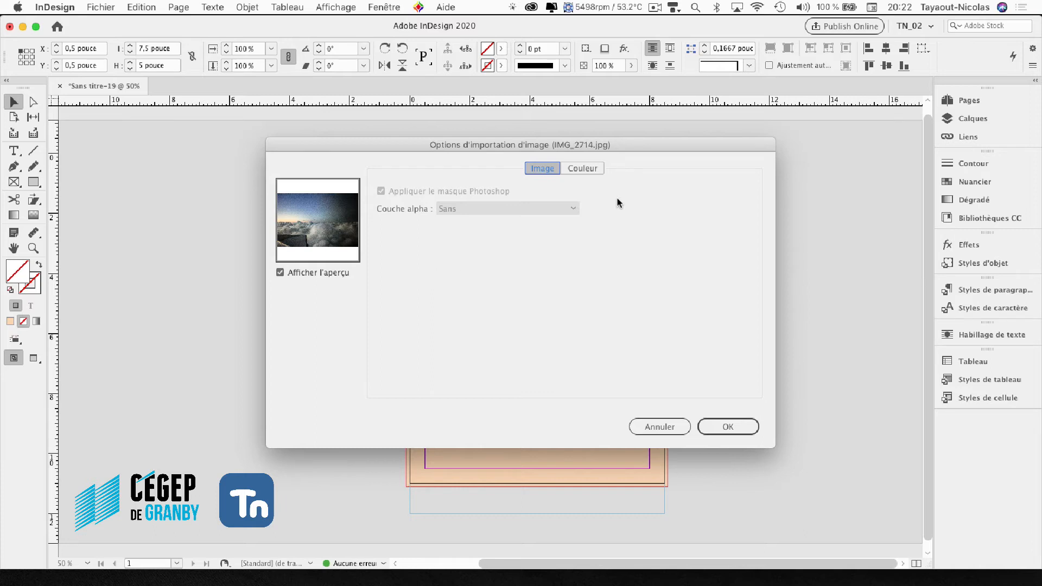
- Choose the sRGB IEC61966-2.1 colour profile for the image and complete its import
{"action": "left_click", "coordinate": [582, 168]}
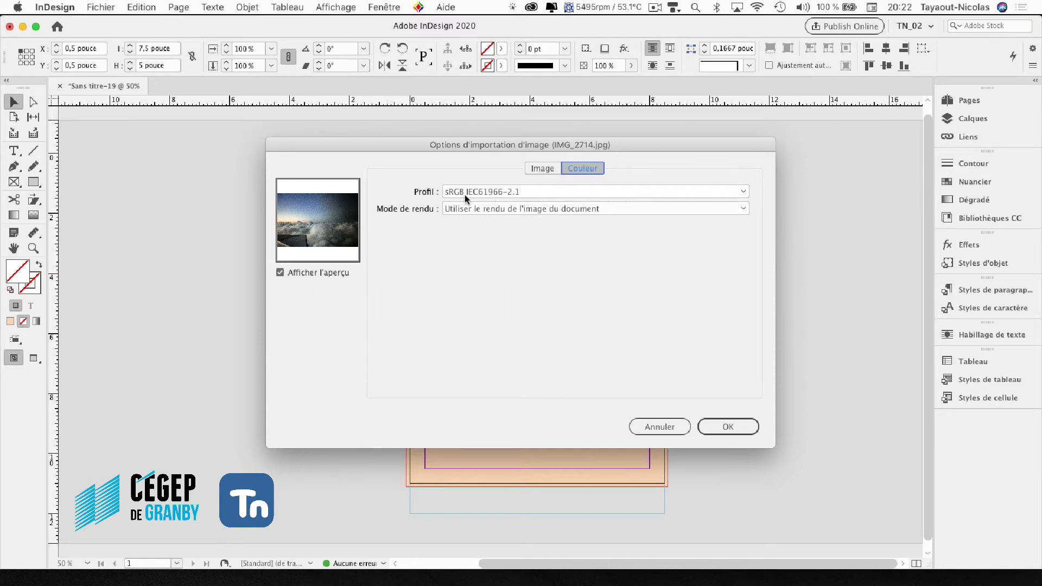
{"action": "left_click", "coordinate": [523, 192]}
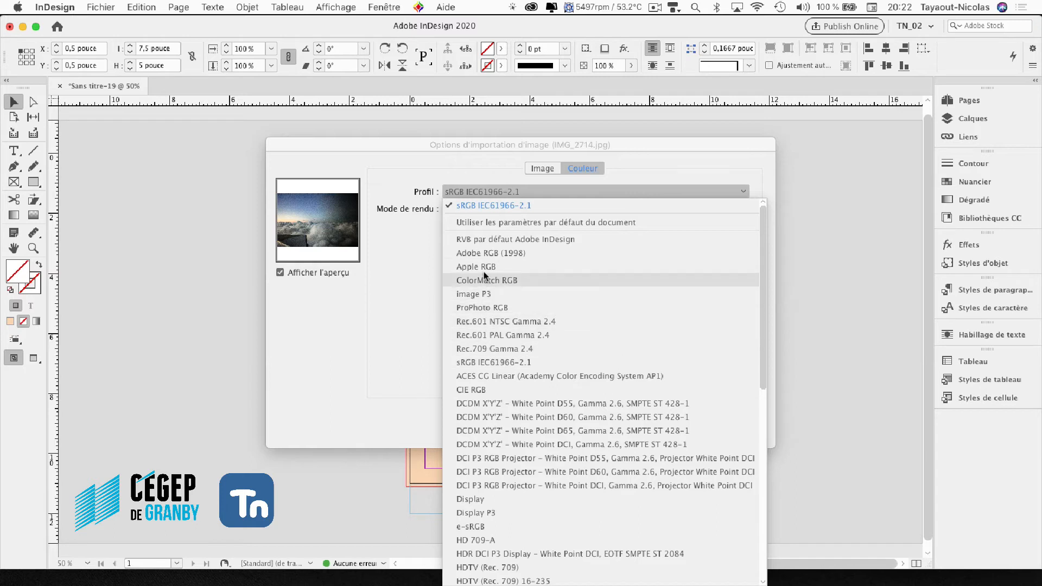
{"action": "left_click", "coordinate": [476, 363]}
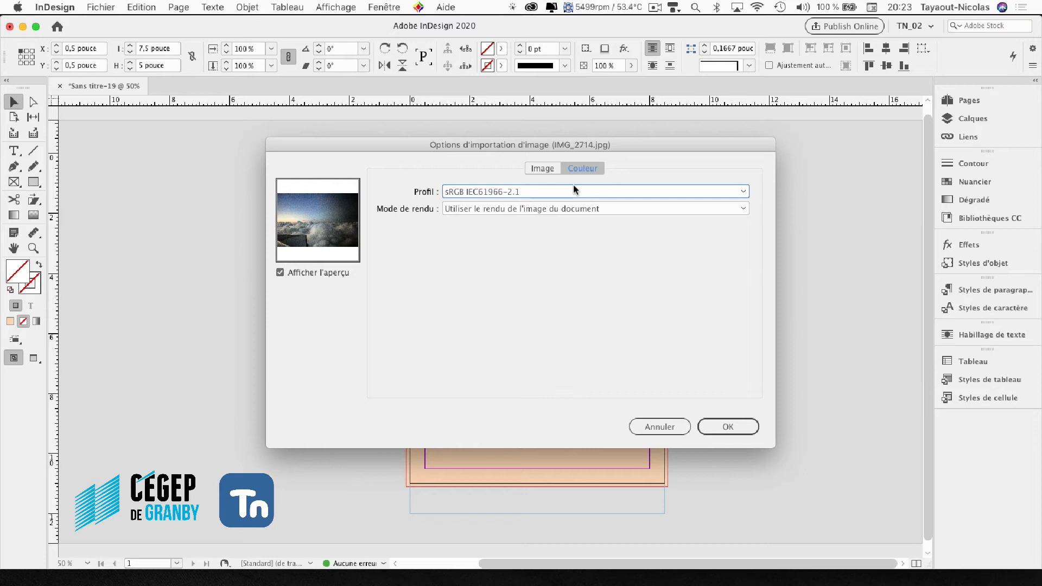
{"action": "left_click", "coordinate": [730, 427]}
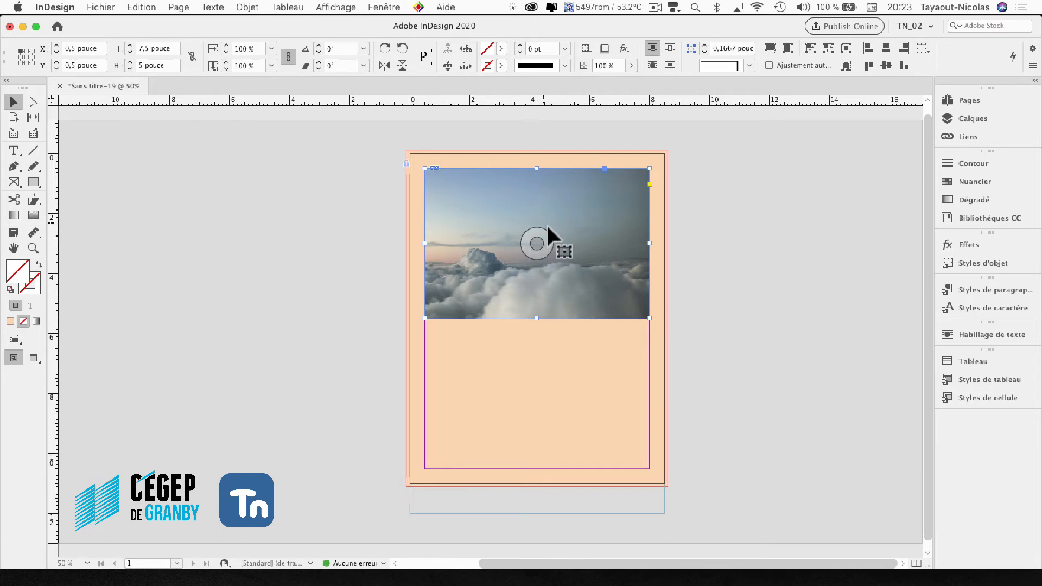
- Select the cloud photo inside its frame and fit the content proportionally to the frame
{"action": "left_click", "coordinate": [538, 244]}
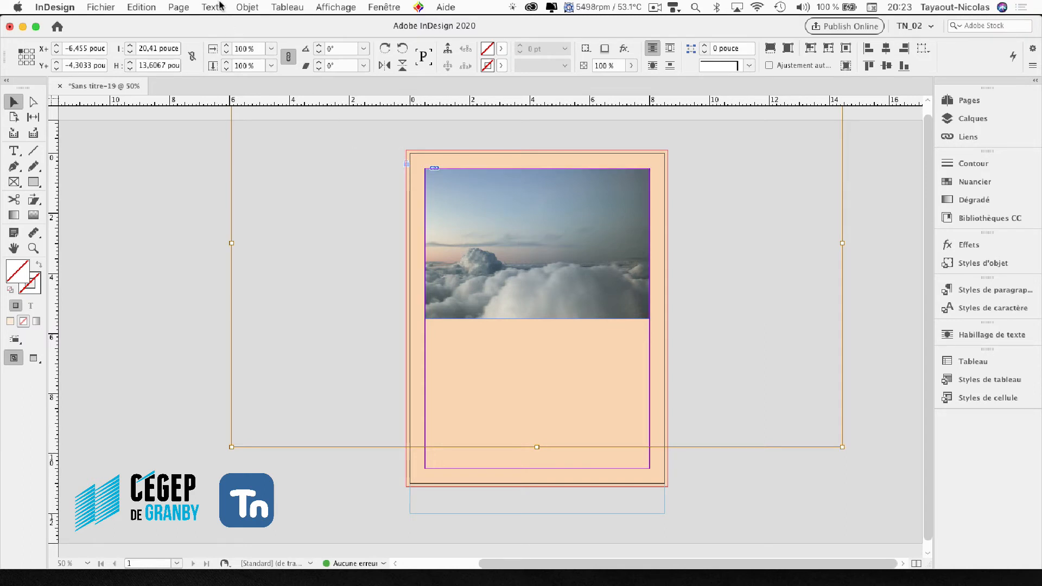
{"action": "left_click", "coordinate": [246, 7]}
{"action": "mouse_move", "coordinate": [274, 234]}
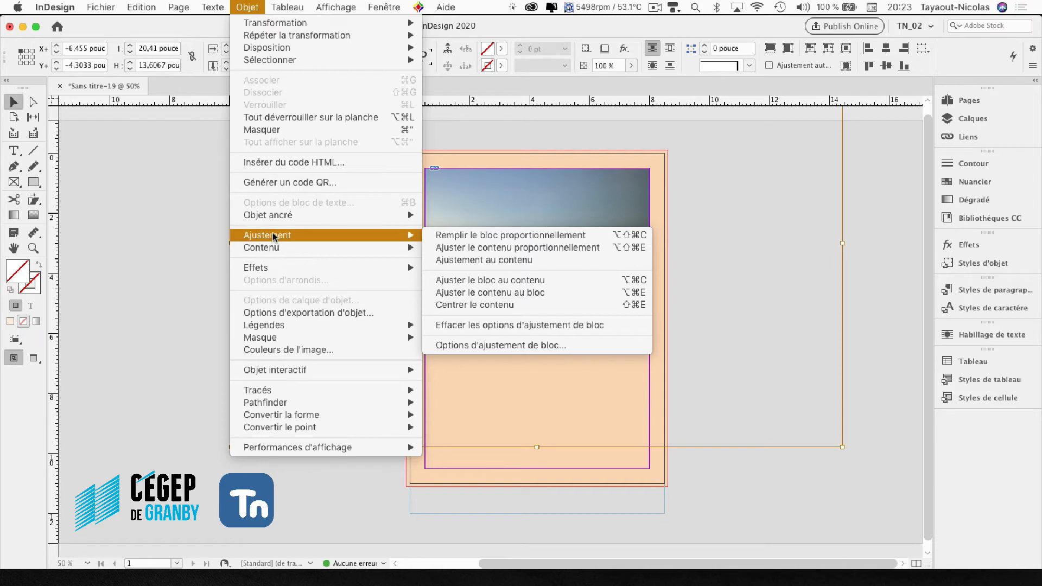
{"action": "left_click", "coordinate": [455, 250]}
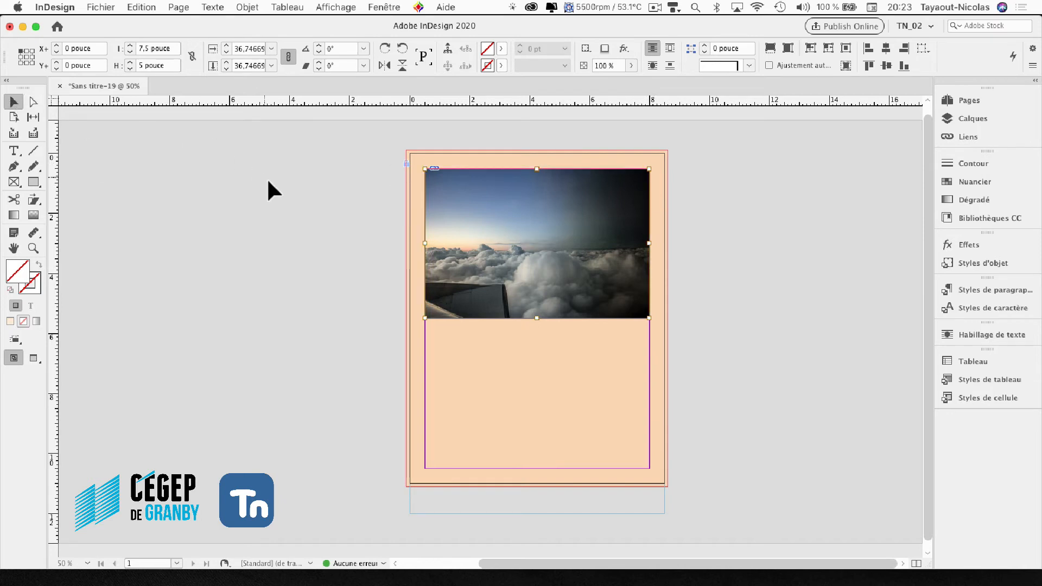
- Round all four corners of the photo frame to a radius of about 0.525 inch using live corner editing
{"action": "left_click", "coordinate": [488, 230]}
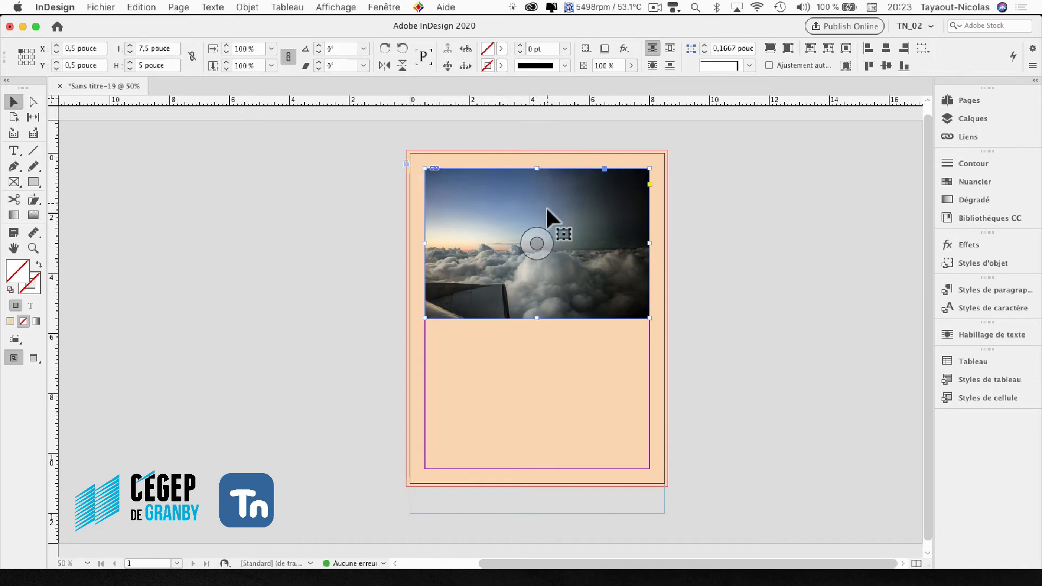
{"action": "left_click", "coordinate": [650, 184]}
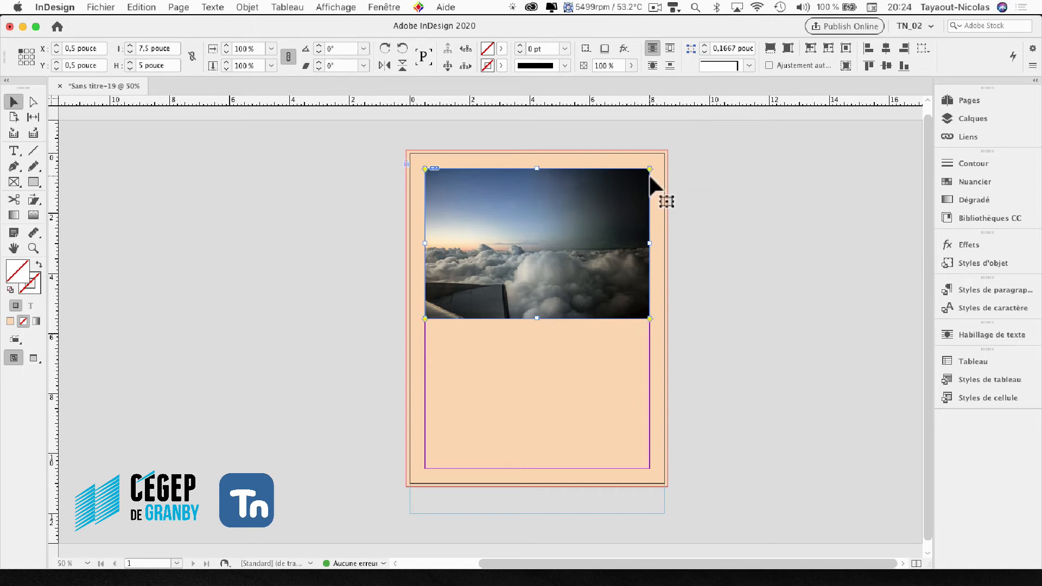
{"action": "left_click_drag", "start_coordinate": [650, 169], "coordinate": [626, 171]}
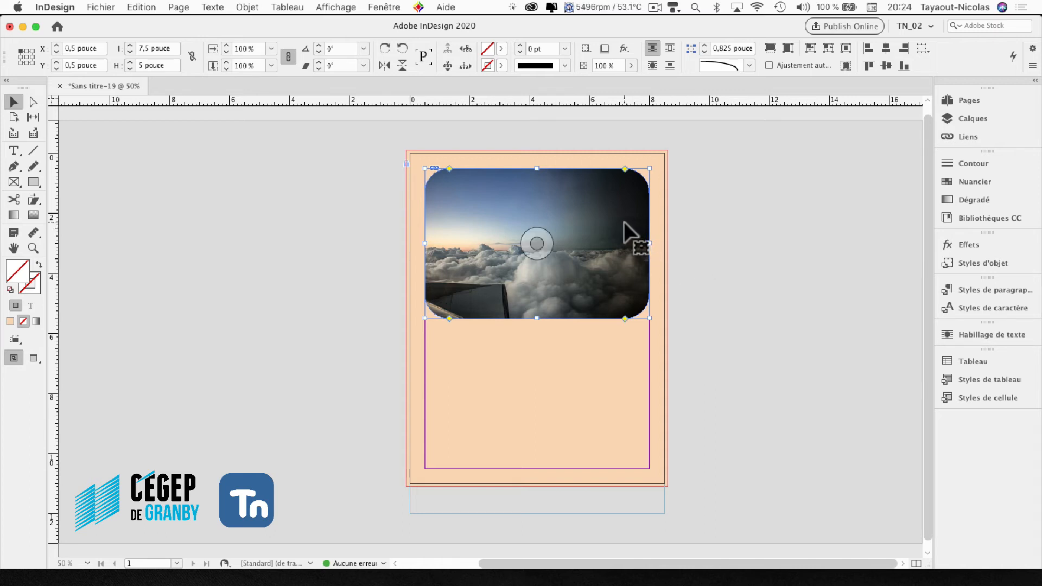
{"action": "left_click_drag", "start_coordinate": [627, 170], "coordinate": [635, 175]}
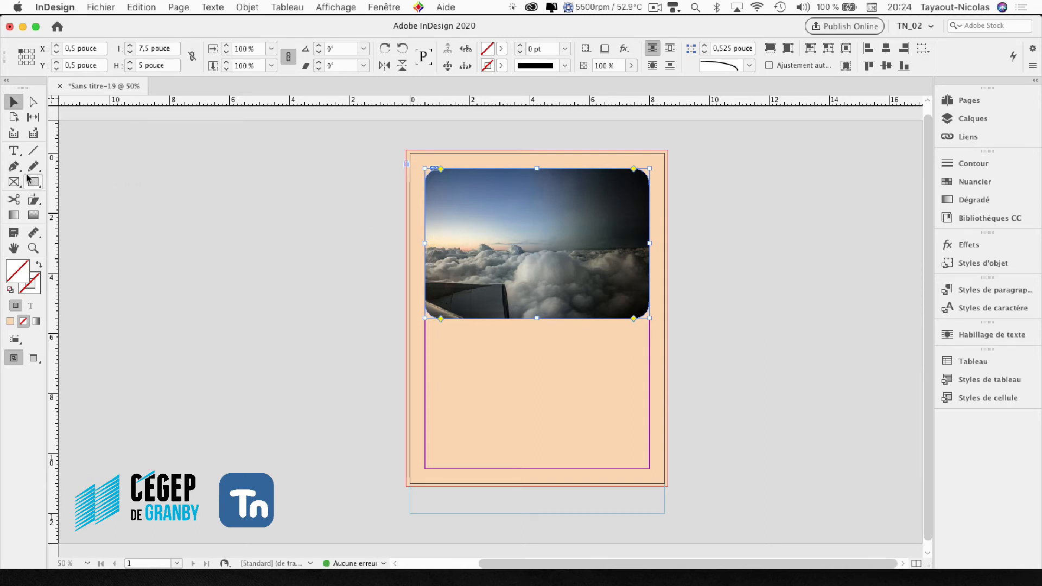
- Draw a text frame below the photo with the Type tool, spanning both side margins down to the bottom margin
{"action": "left_click", "coordinate": [14, 151]}
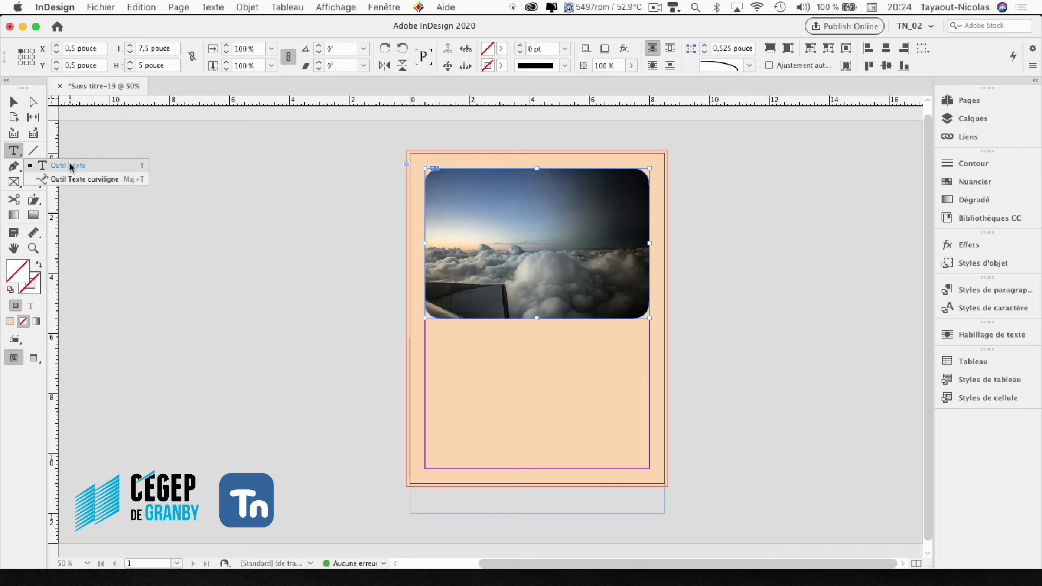
{"action": "left_click", "coordinate": [71, 165]}
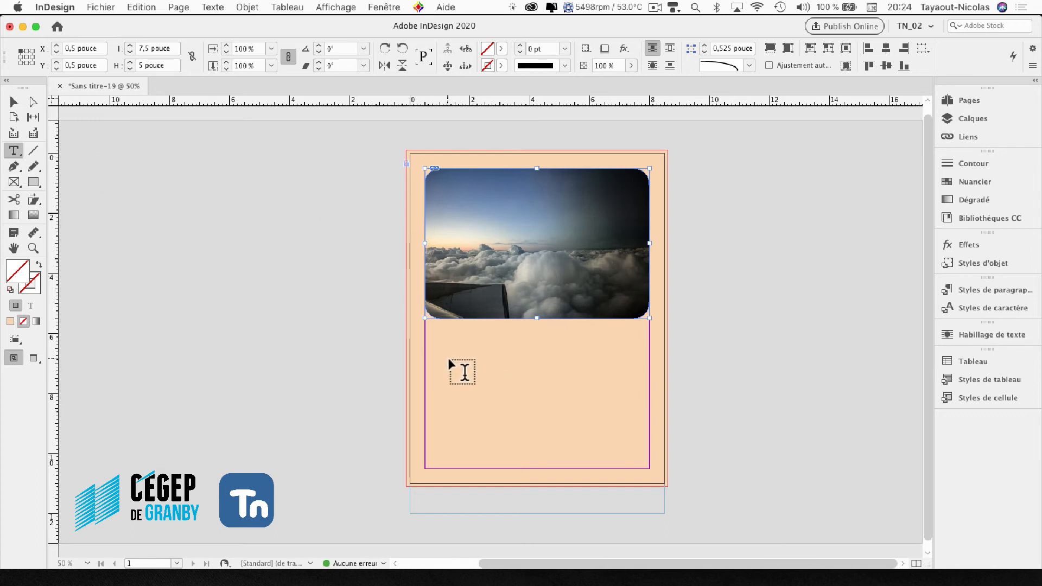
{"action": "left_click", "coordinate": [464, 363]}
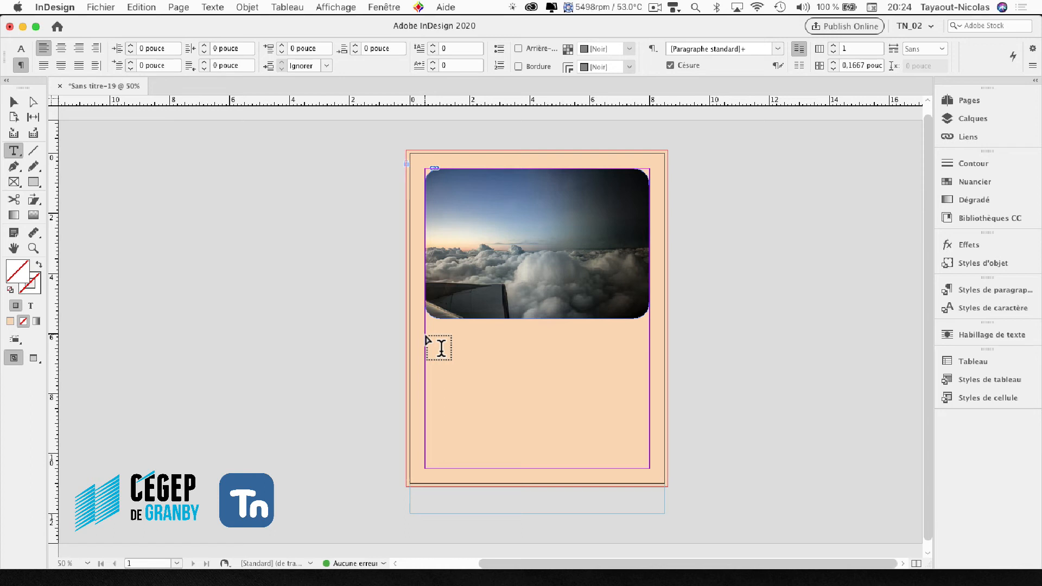
{"action": "left_click_drag", "start_coordinate": [426, 335], "coordinate": [650, 467]}
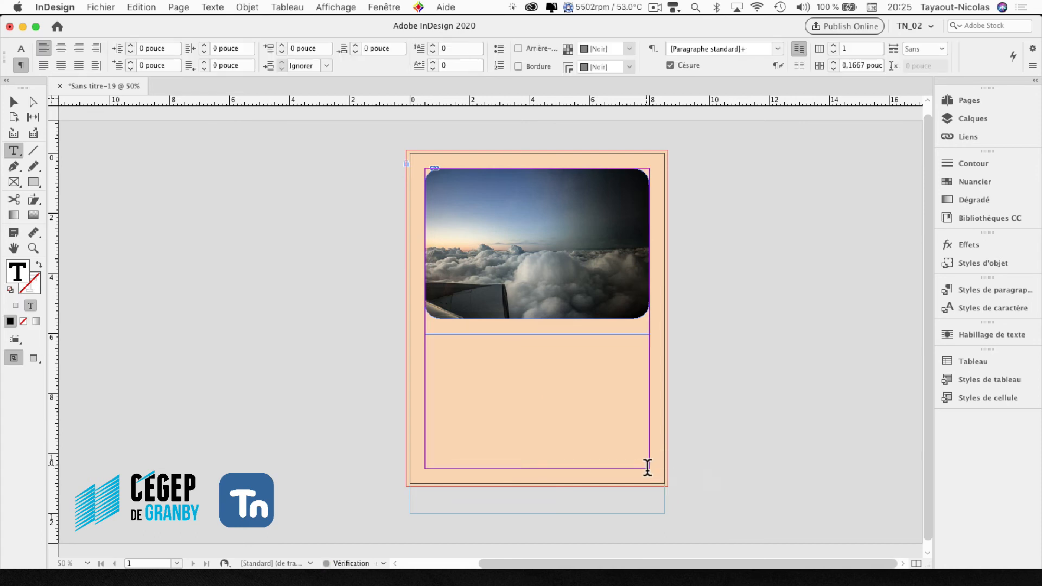
- Enter a few test characters in the empty text frame and delete them
{"action": "left_click", "coordinate": [33, 249]}
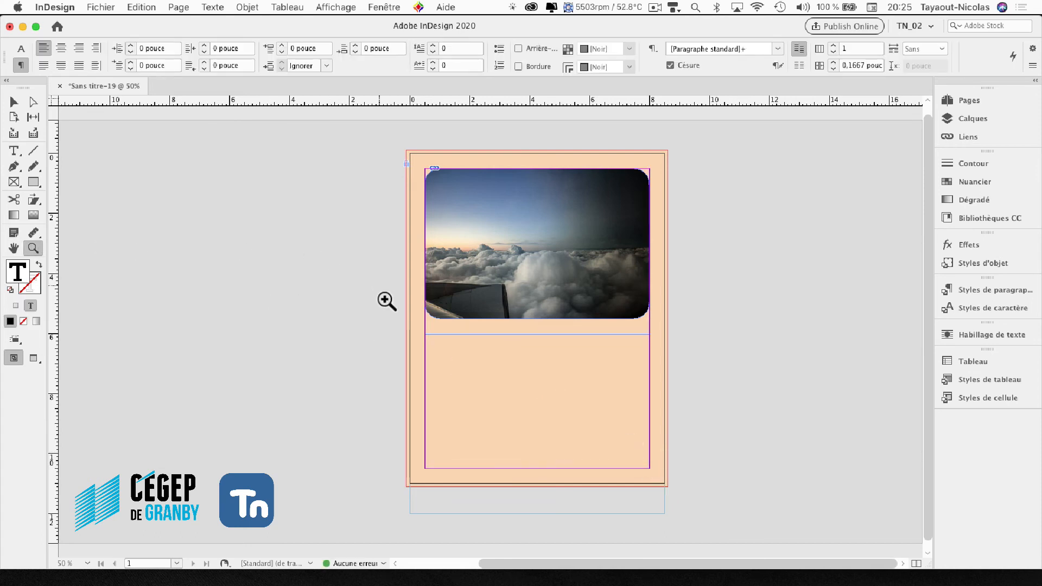
{"action": "left_click_drag", "start_coordinate": [486, 372], "coordinate": [693, 412]}
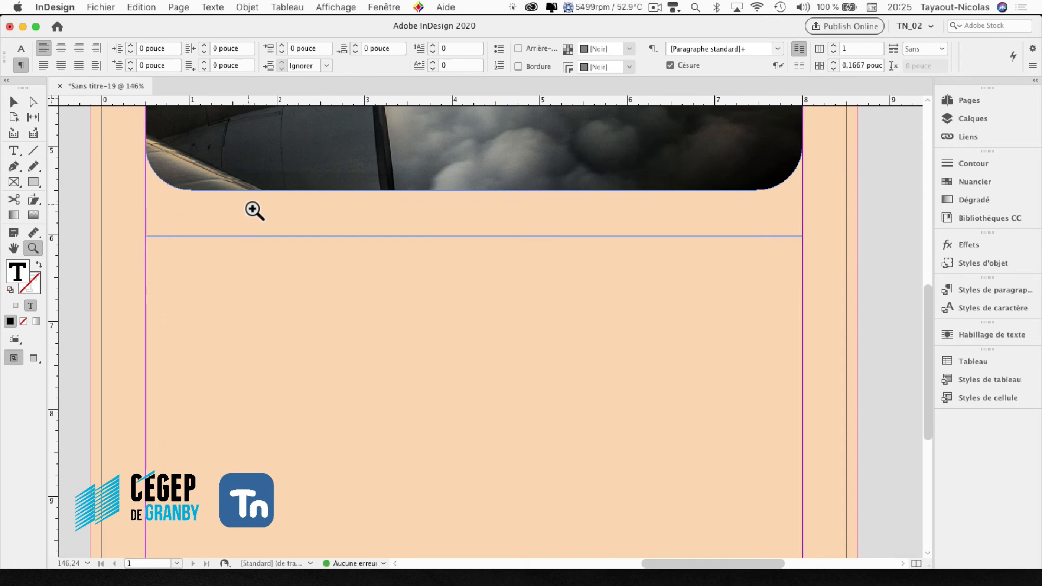
{"action": "type", "text": "fdff"}
{"action": "key", "text": "BackSpace"}
{"action": "key", "text": "BackSpace"}
{"action": "key", "text": "BackSpace"}
{"action": "key", "text": "BackSpace"}
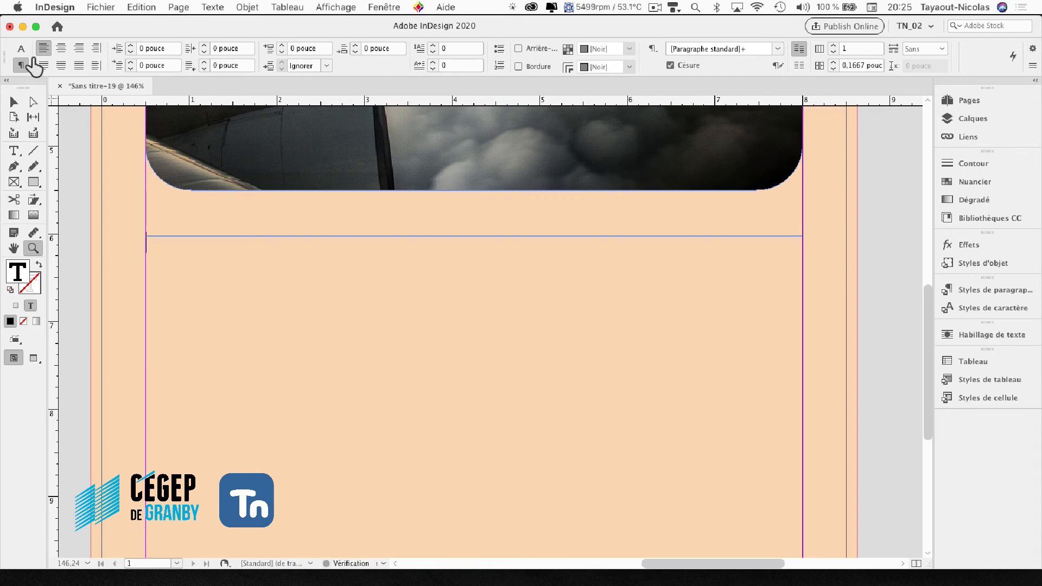
- Examine the character formatting options, including the available font styles and families, and return to the paragraph formatting options
{"action": "left_click", "coordinate": [17, 151]}
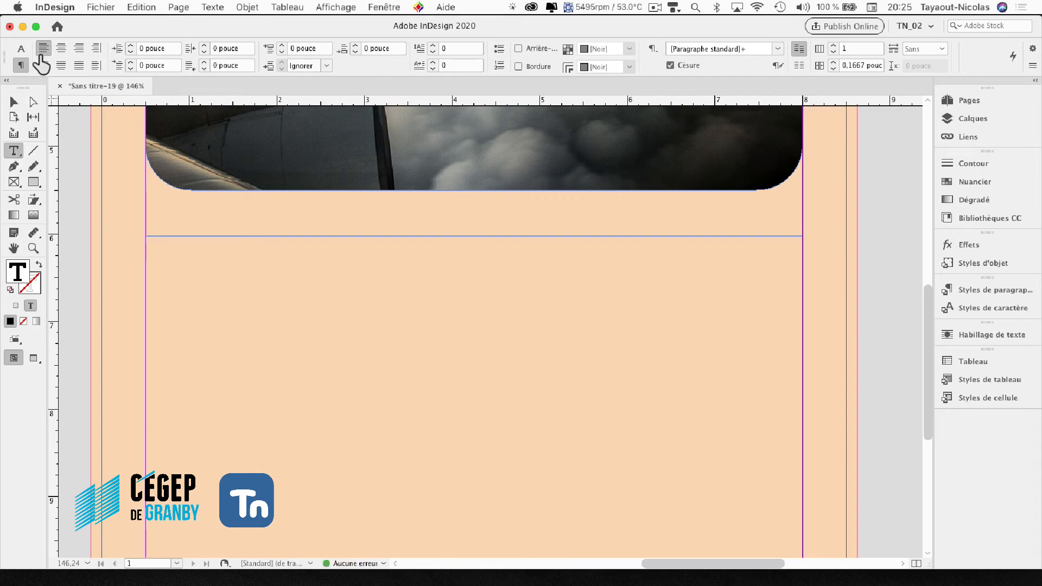
{"action": "left_click", "coordinate": [21, 49]}
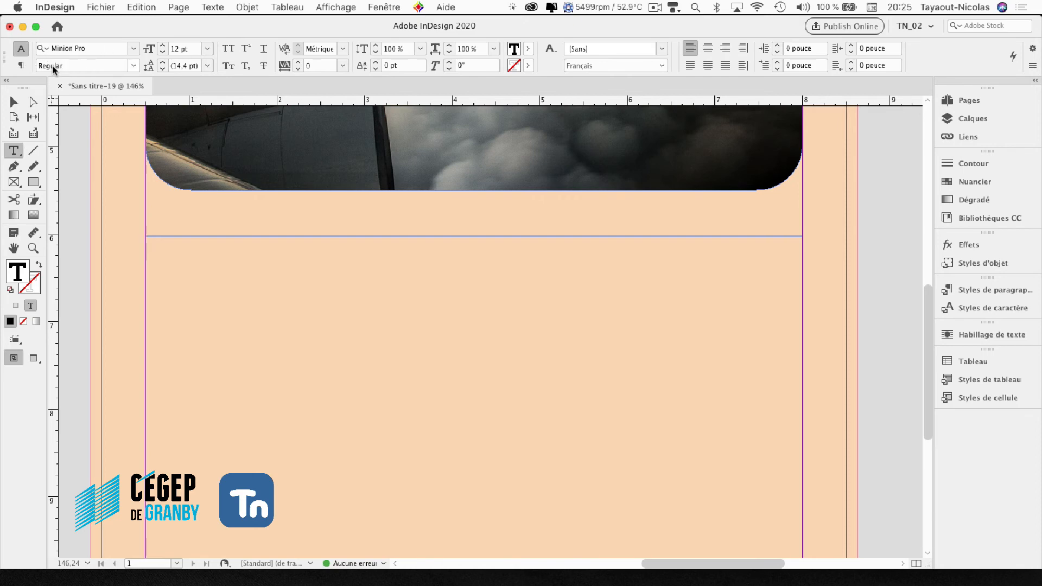
{"action": "left_click", "coordinate": [132, 65]}
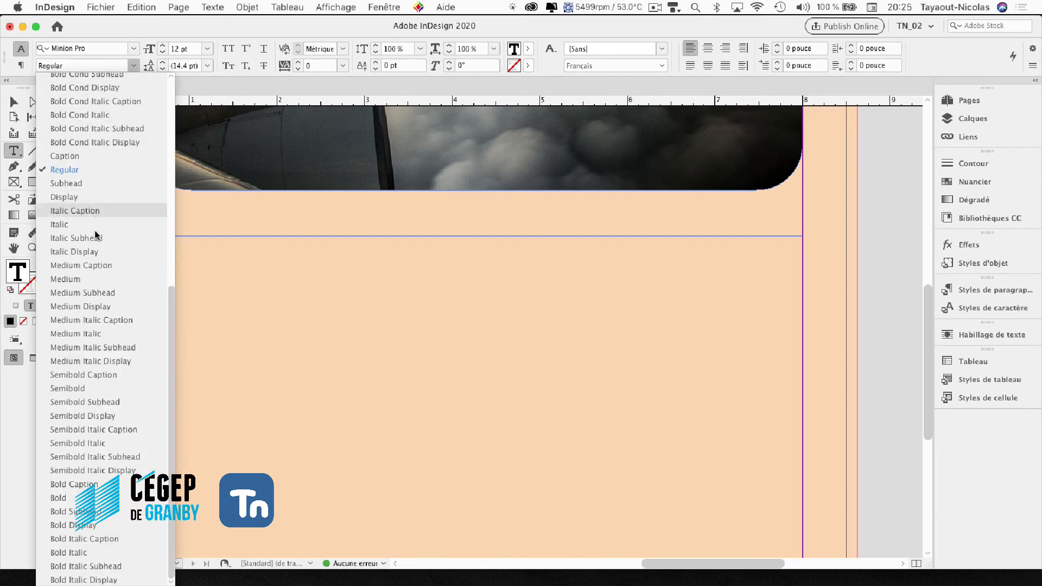
{"action": "left_click", "coordinate": [131, 49]}
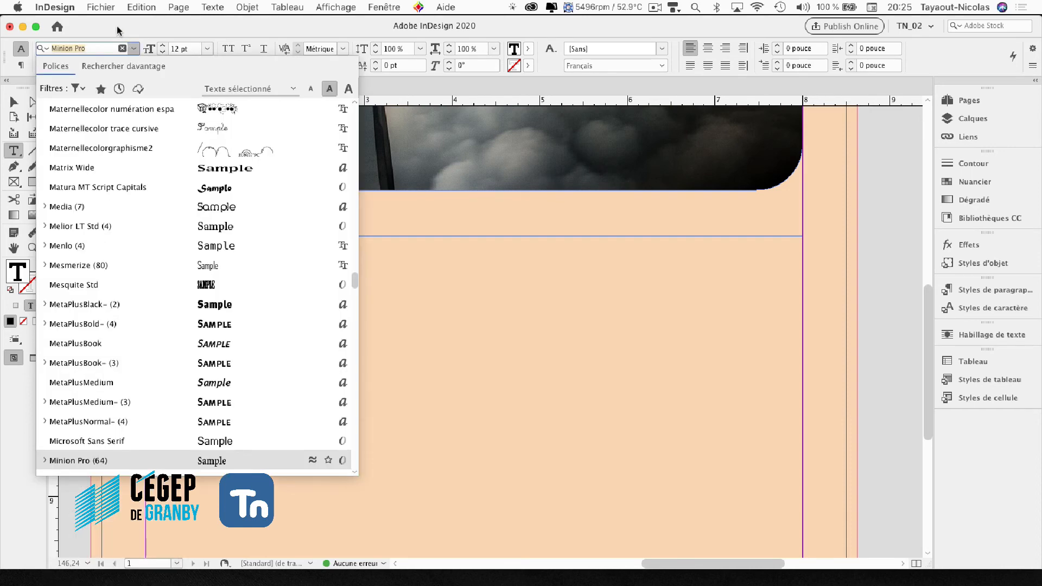
{"action": "left_click", "coordinate": [118, 23]}
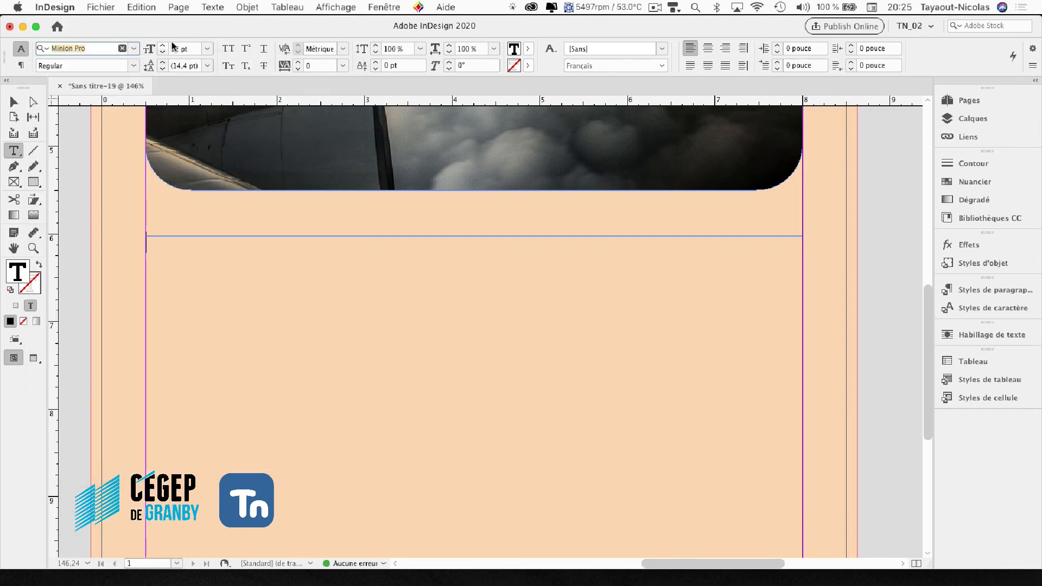
{"action": "left_click", "coordinate": [21, 65]}
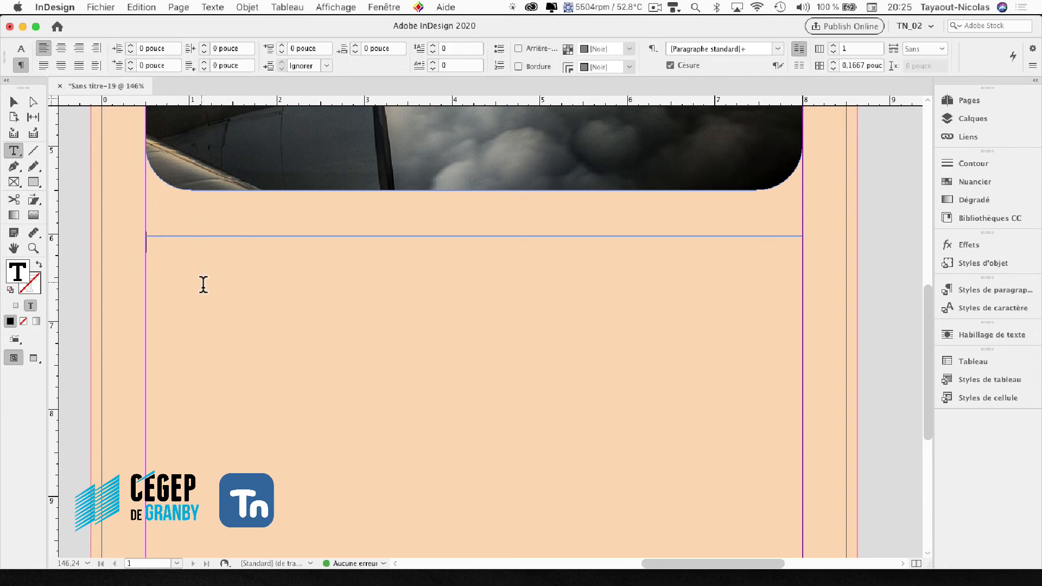
- Place Formateur_agréé.rtf from the _Tn-Marketing/Textes folder into the text frame with import options shown
{"action": "left_click", "coordinate": [107, 8]}
{"action": "left_click", "coordinate": [100, 174]}
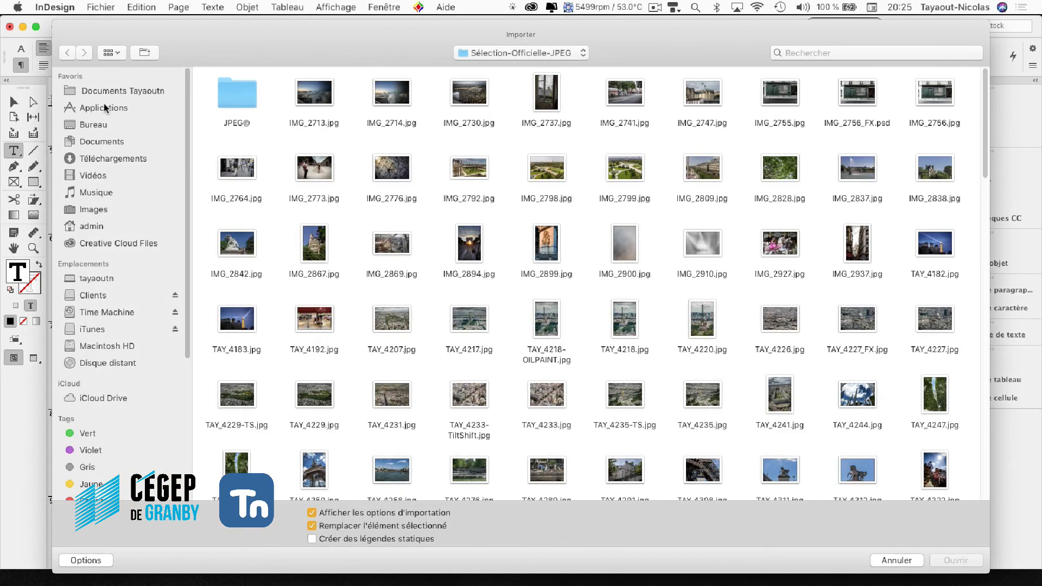
{"action": "left_click", "coordinate": [109, 92]}
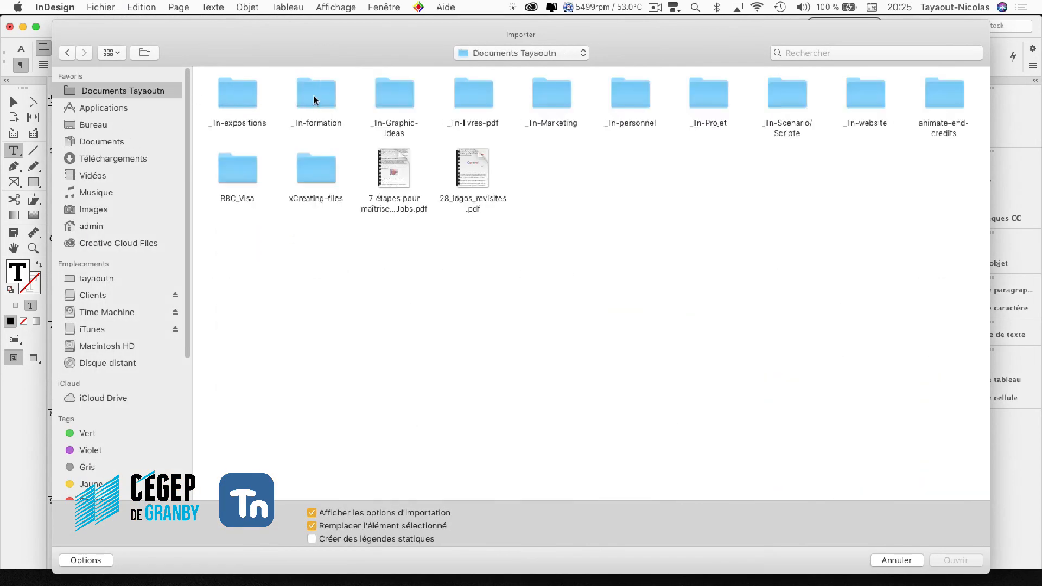
{"action": "left_click", "coordinate": [564, 95]}
{"action": "double_click", "coordinate": [556, 92]}
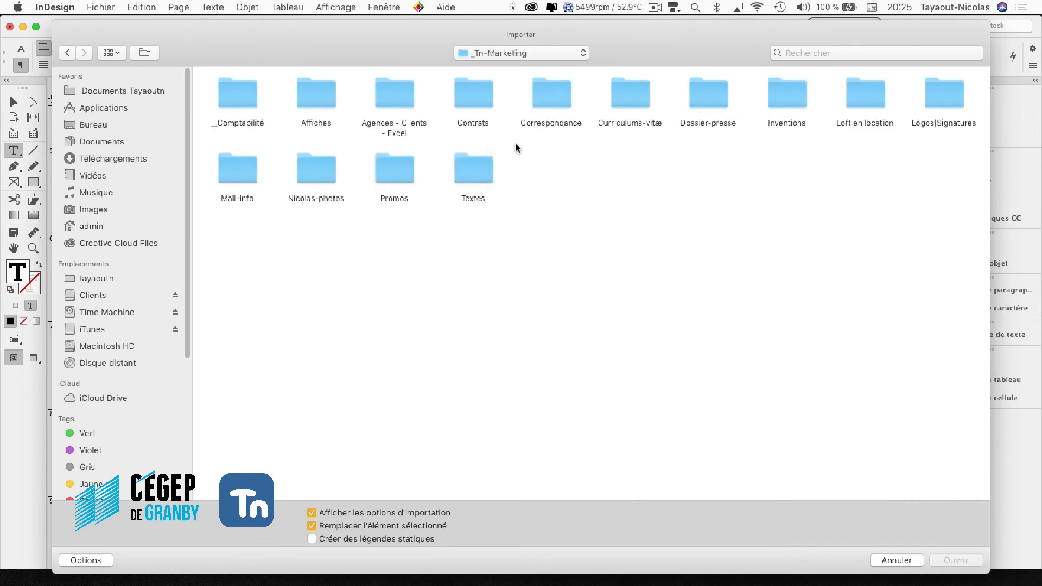
{"action": "double_click", "coordinate": [478, 161]}
{"action": "left_click", "coordinate": [668, 92]}
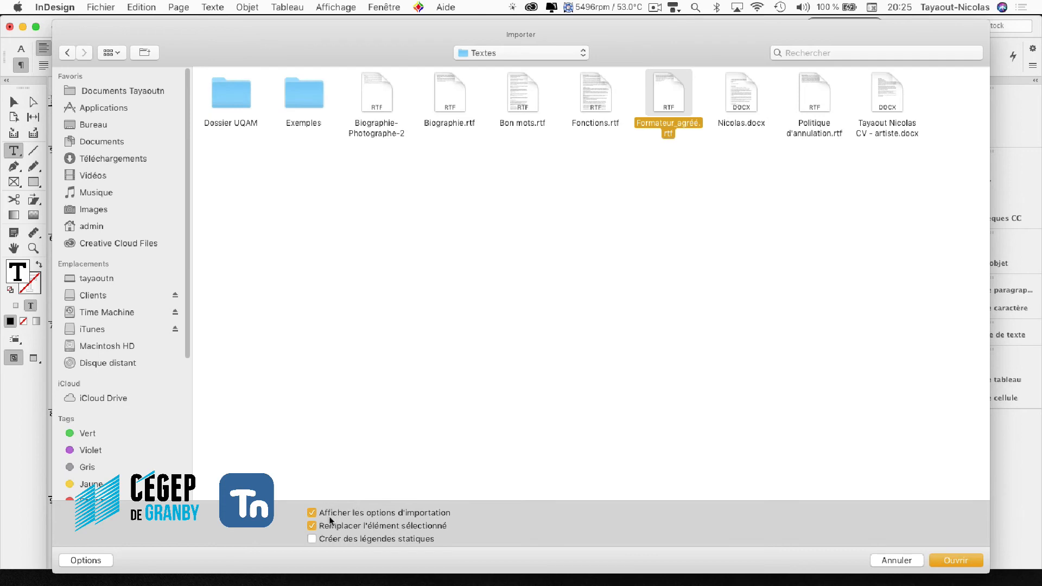
{"action": "left_click", "coordinate": [953, 556]}
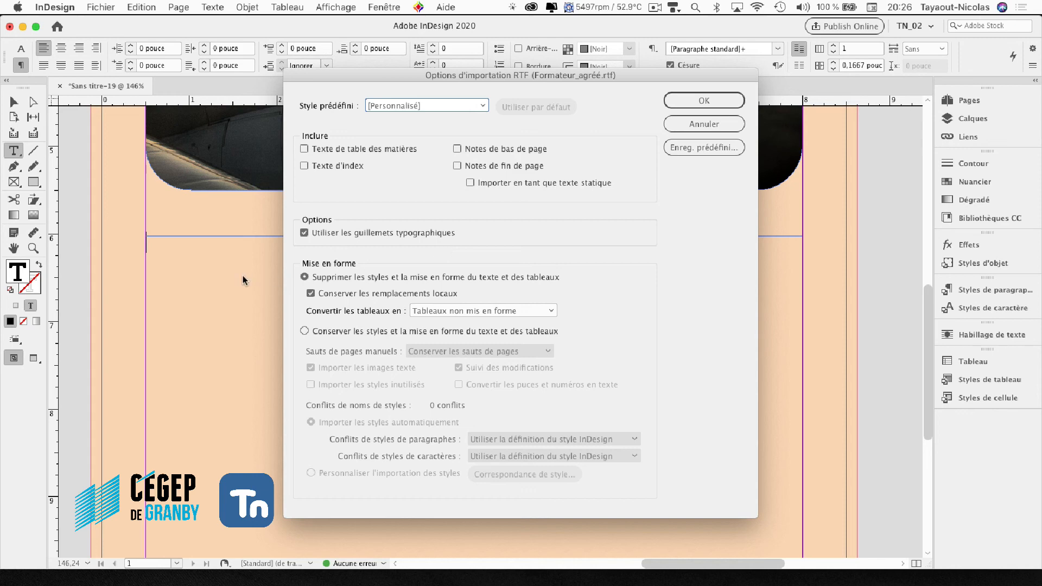
- Import the RTF text with its styles and formatting removed from text and tables, preserving local overrides
{"action": "left_click", "coordinate": [316, 331]}
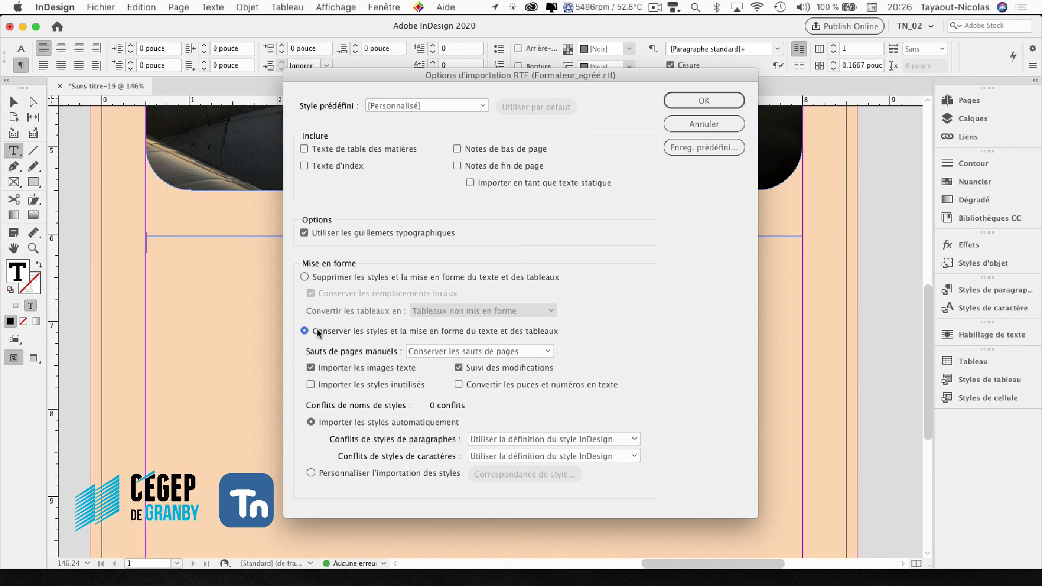
{"action": "left_click", "coordinate": [326, 278]}
{"action": "left_click", "coordinate": [699, 105]}
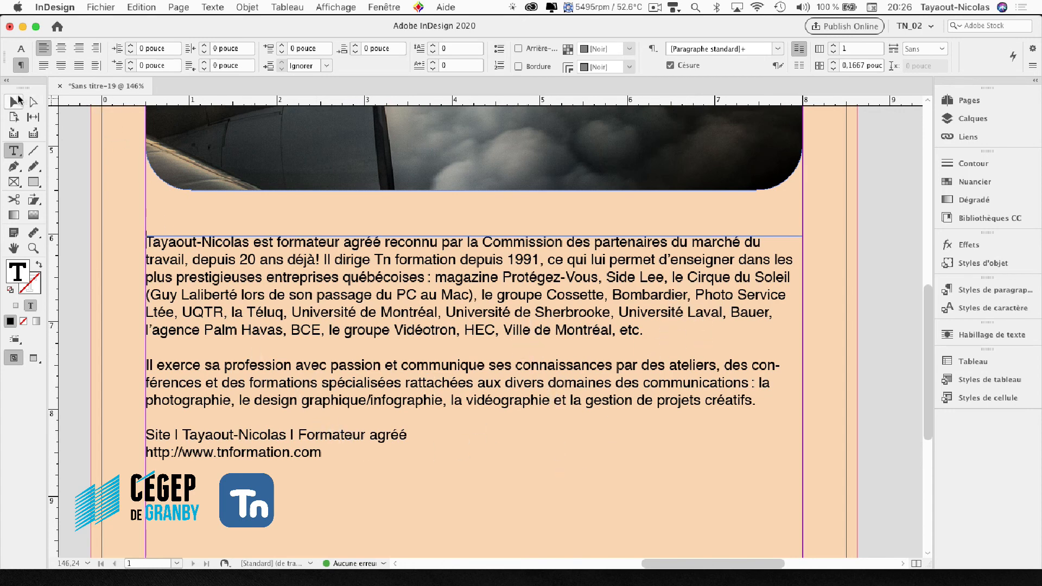
- Leave text editing with the Selection tool and deselect the text frame, with the photo and text in view
{"action": "left_click", "coordinate": [15, 101]}
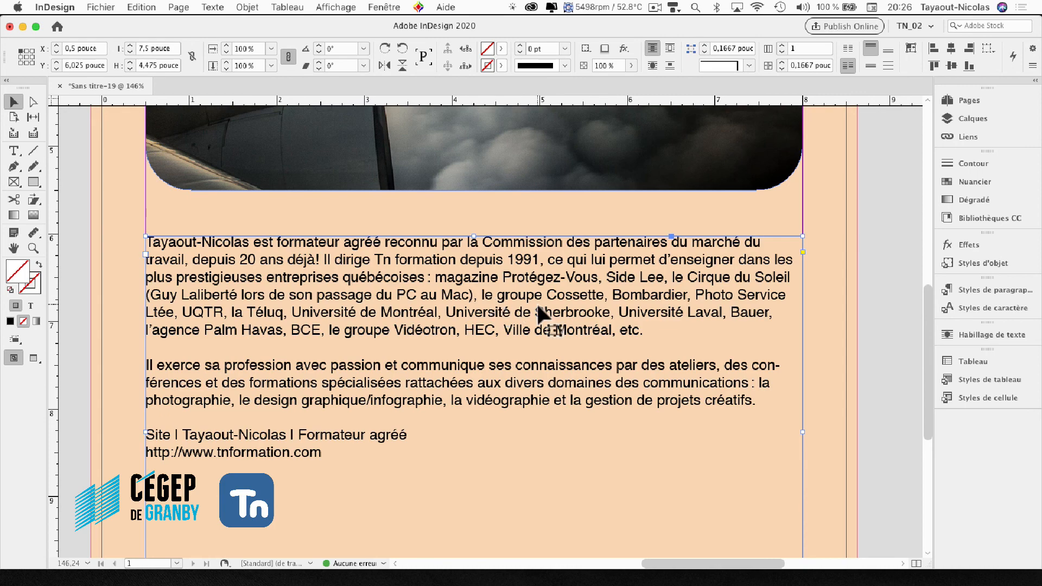
{"action": "key", "text": "super+minus"}
{"action": "key", "text": "super+minus"}
{"action": "key", "text": "super+minus"}
{"action": "key", "text": "super+minus"}
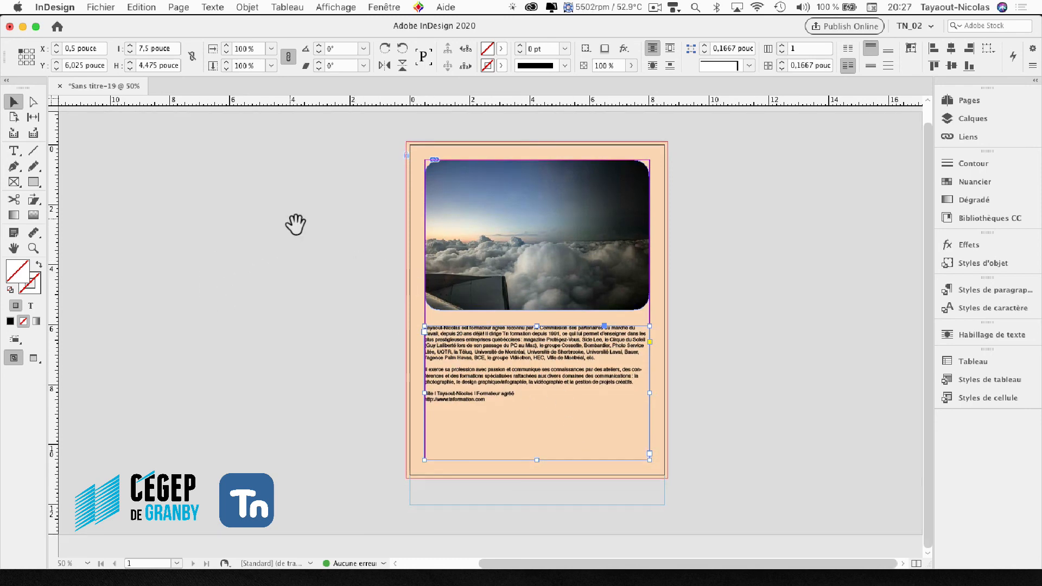
{"action": "key", "text": "super+equal"}
{"action": "left_click_drag", "start_coordinate": [378, 213], "coordinate": [368, 364]}
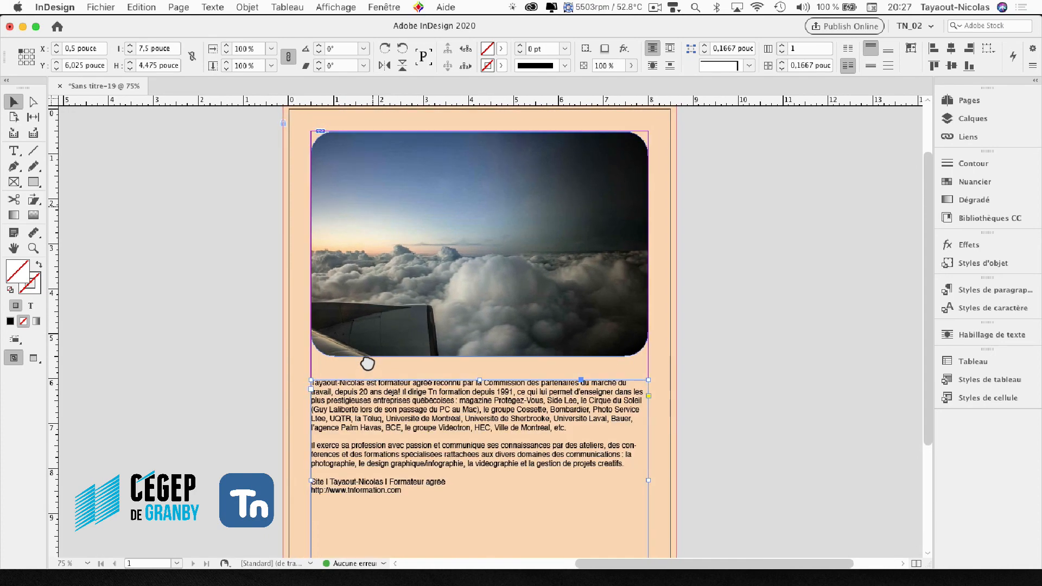
{"action": "left_click", "coordinate": [226, 305]}
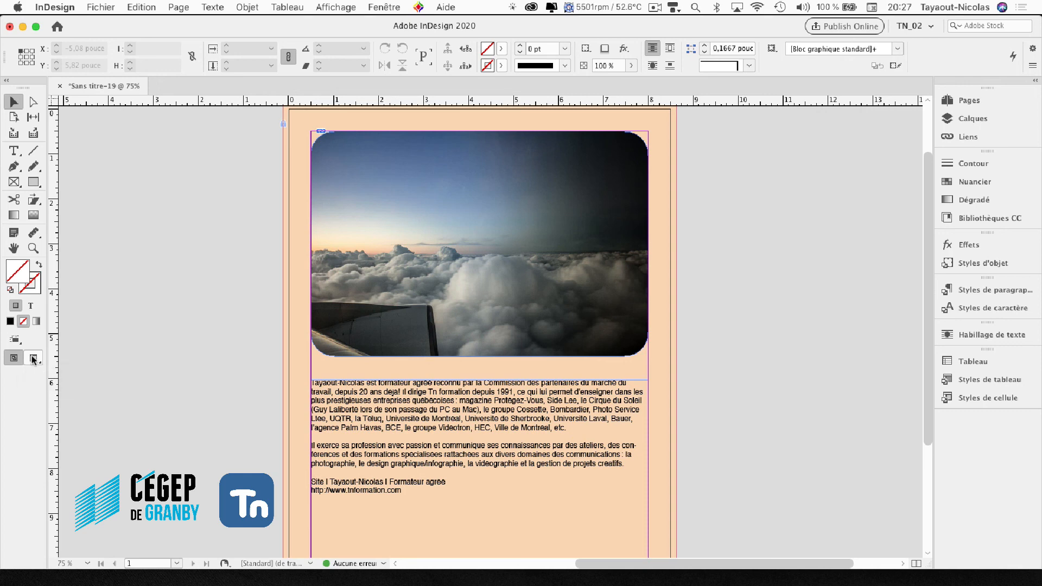
- Switch the screen mode to Preview and review the page from bottom to top without guides or frame edges
{"action": "left_click_drag", "start_coordinate": [33, 359], "coordinate": [93, 388]}
{"action": "left_click_drag", "start_coordinate": [46, 364], "coordinate": [67, 402]}
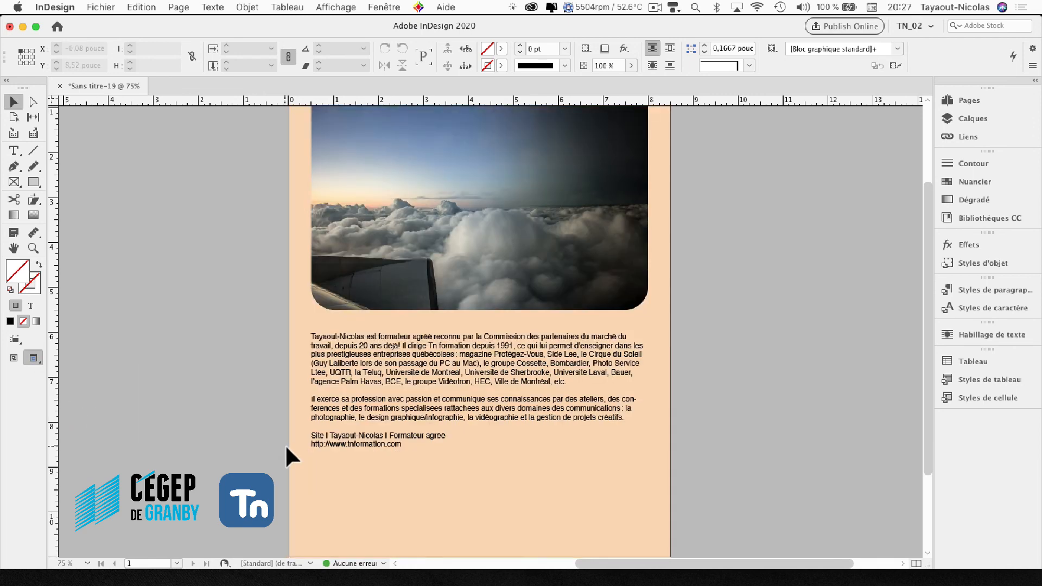
{"action": "scroll", "coordinate": [285, 444], "scroll_direction": "down", "scroll_amount": 3}
{"action": "left_click_drag", "start_coordinate": [36, 352], "coordinate": [61, 373]}
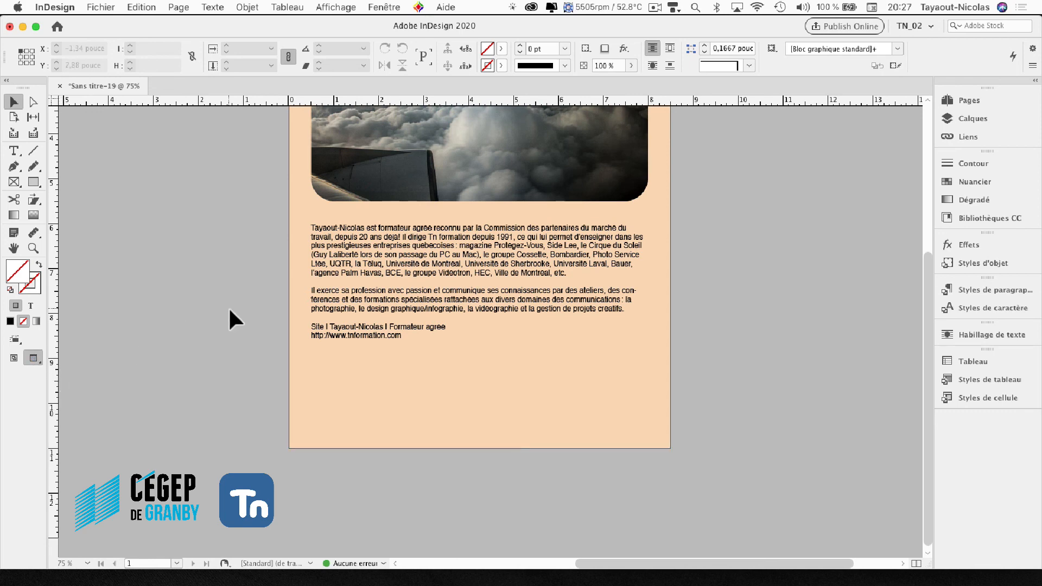
{"action": "scroll", "coordinate": [229, 310], "scroll_direction": "up", "scroll_amount": 4}
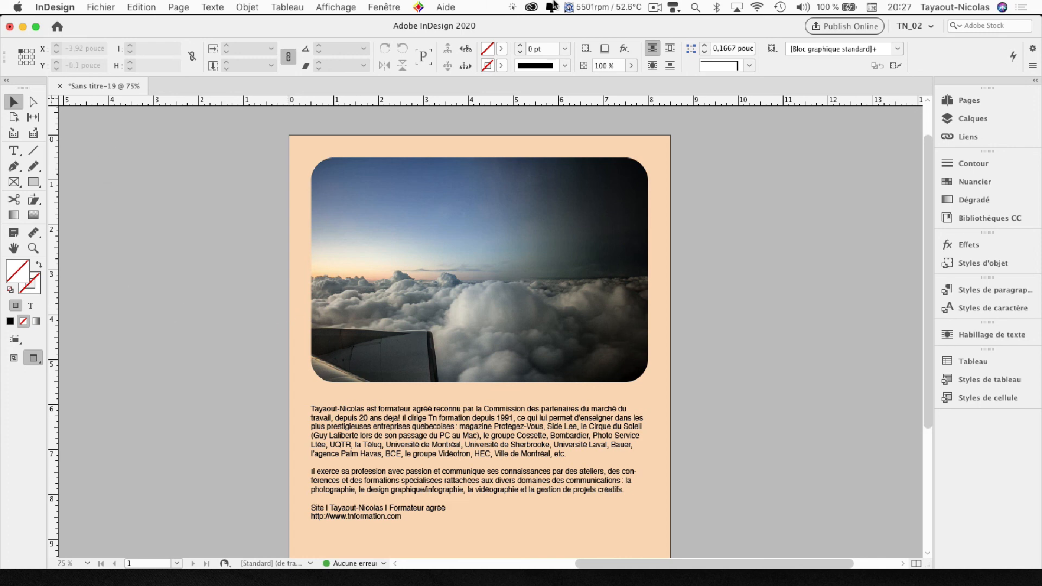
{"action": "left_click", "coordinate": [656, 7]}
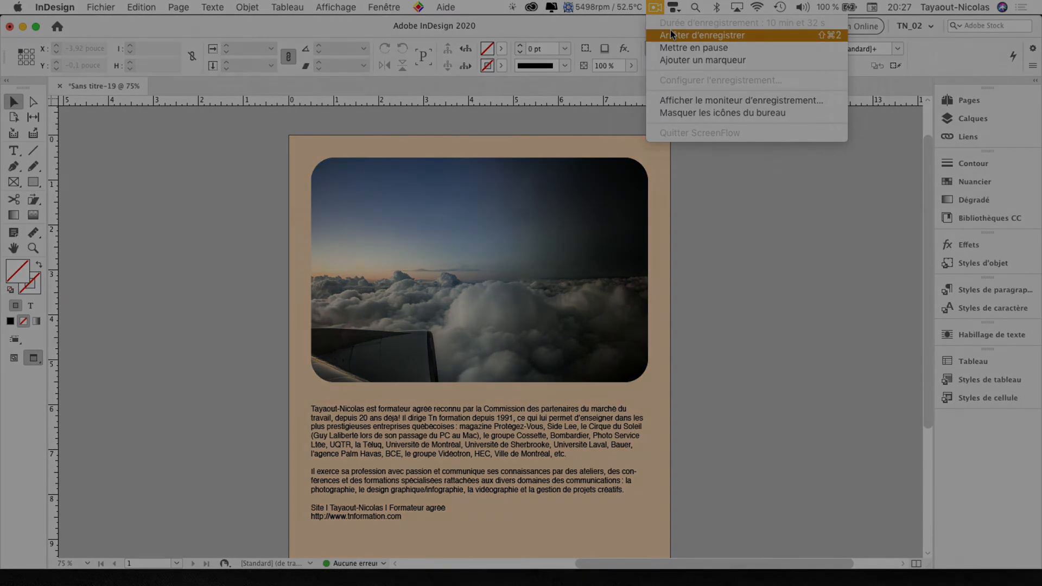